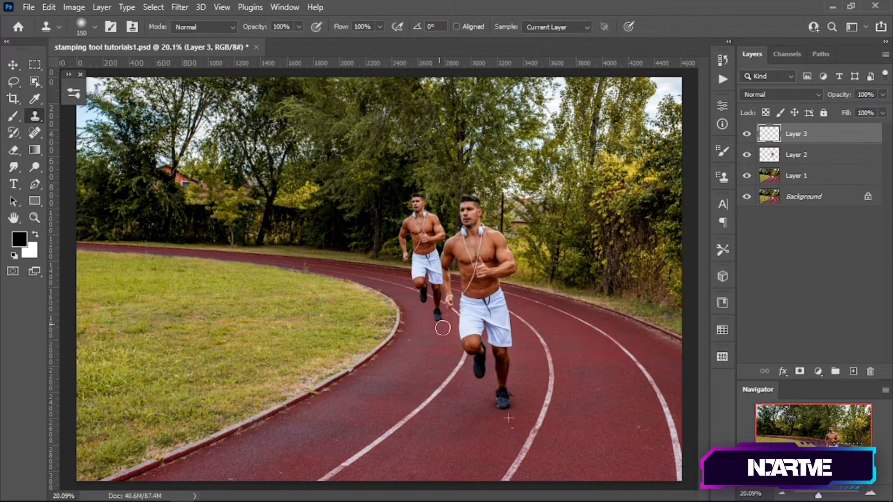
Place Layer 3 below Layer 2 and move its runner copy slightly down the track
key("v")
left_click_drag(796, 134, 798, 165)
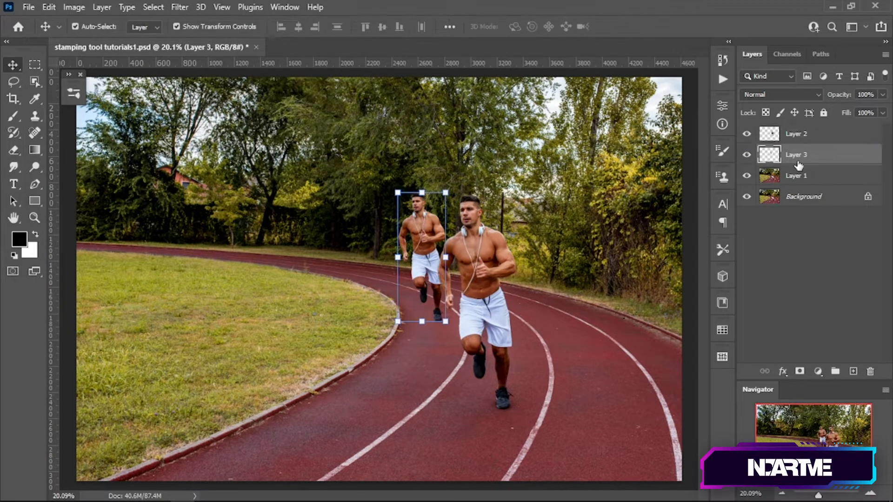
left_click_drag(432, 275, 434, 284)
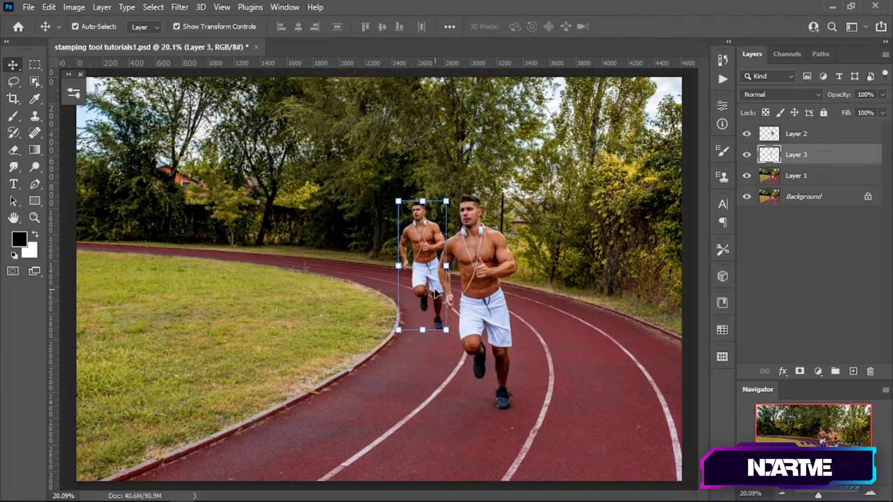
Stamp another smaller copy of the runner onto Layer 3, in the outer lanes of the track to the right of the main runner
right_click(822, 181)
left_click(787, 183)
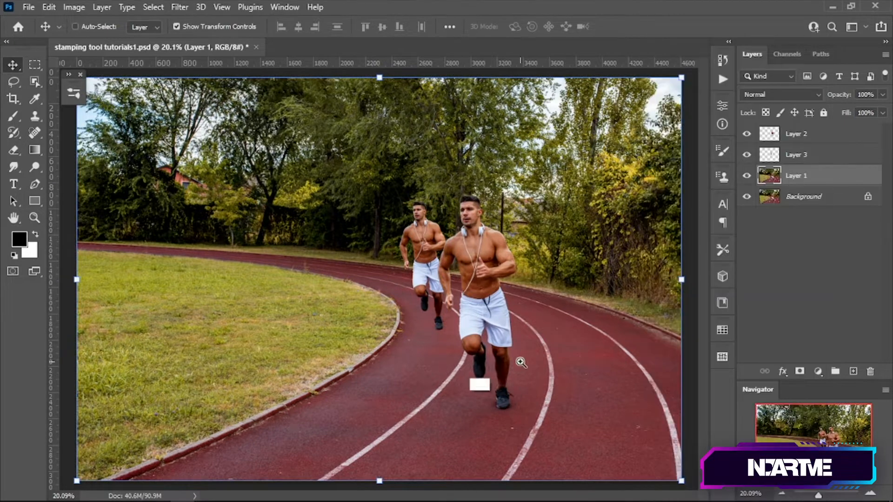
left_click(806, 156)
key("s")
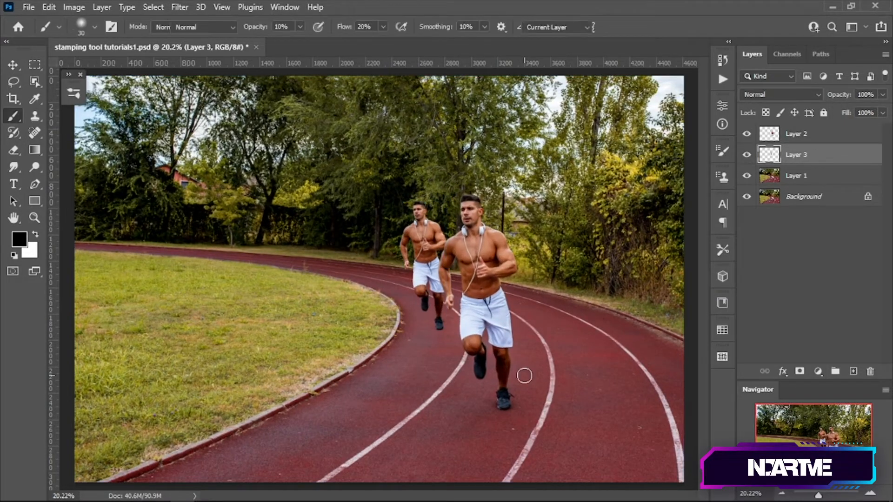
mouse_move(583, 368)
left_mouse_down()
mouse_move(586, 342)
mouse_move(553, 317)
left_mouse_up()
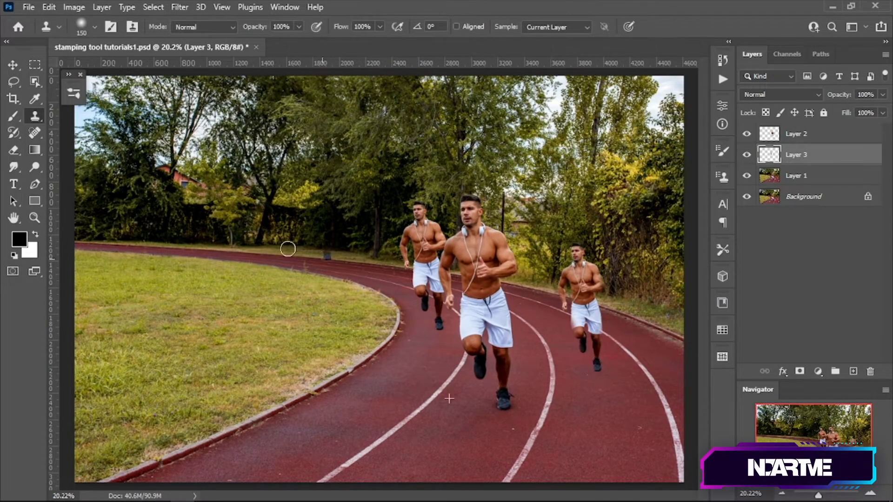
mouse_move(288, 249)
left_mouse_down()
mouse_move(325, 179)
mouse_move(296, 160)
mouse_move(312, 153)
mouse_move(326, 249)
left_mouse_up()
key("ctrl+z")
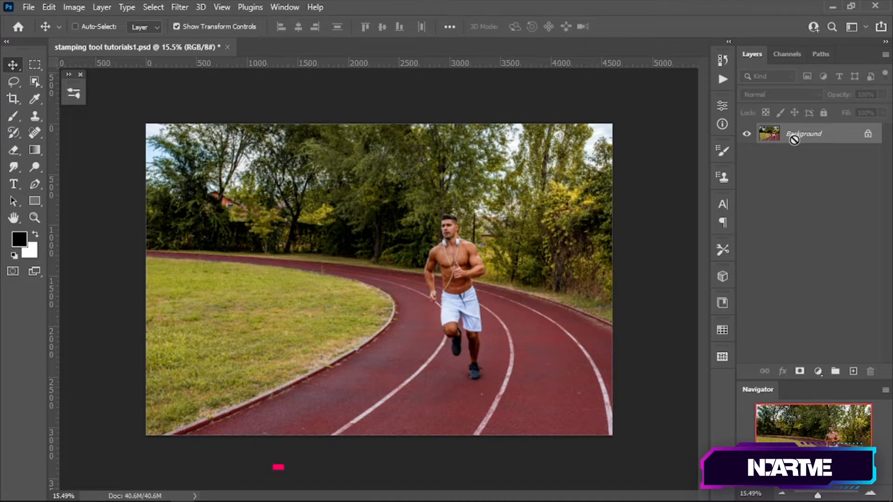
Duplicate the Background layer and try Select Subject on the copy
key("ctrl+j")
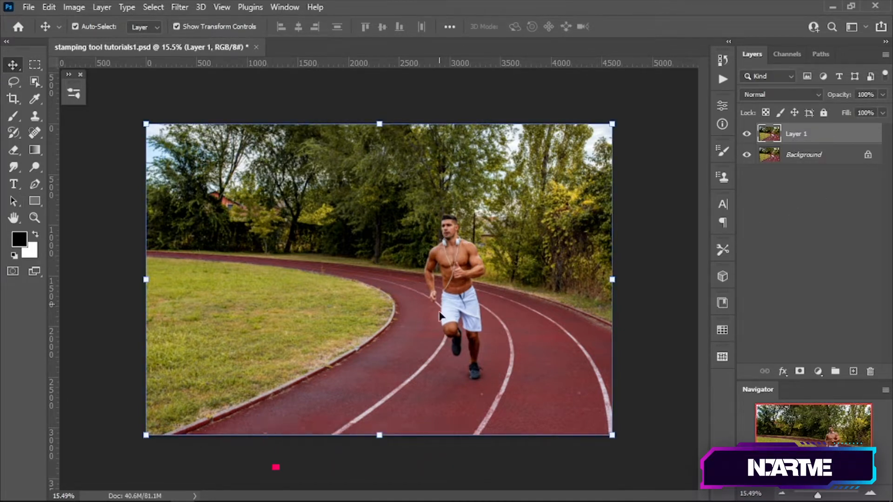
left_click(154, 8)
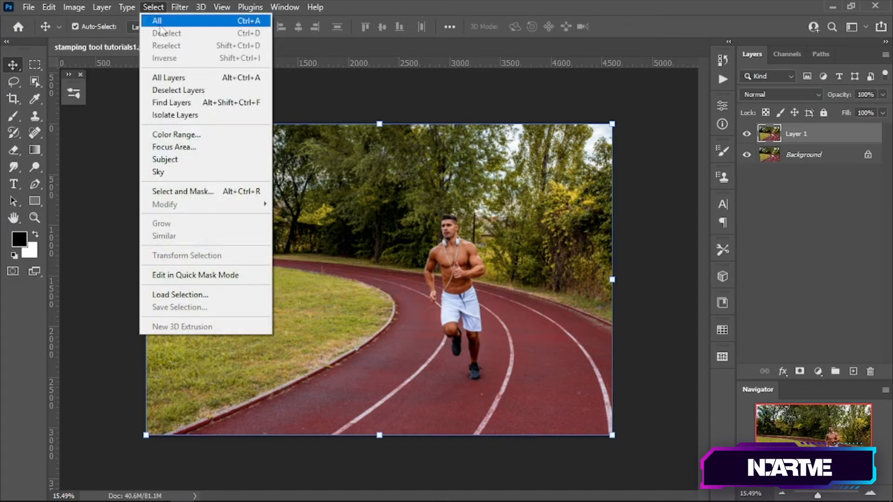
left_click(224, 161)
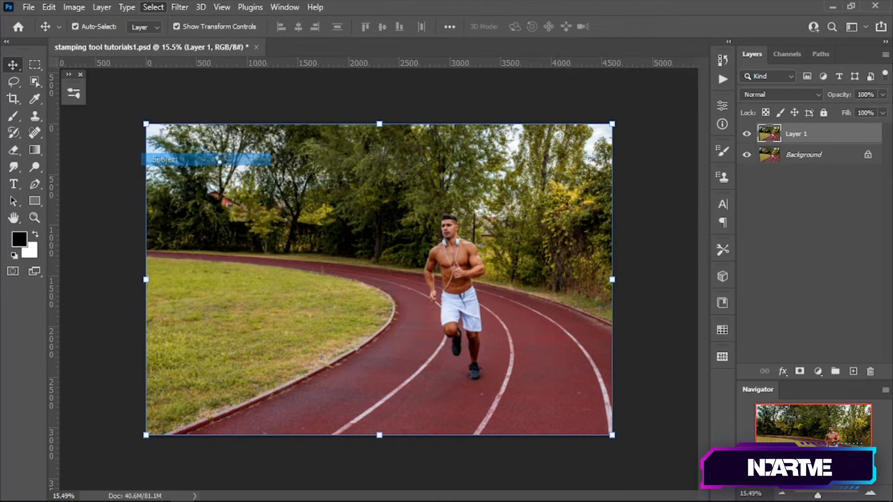
Select the runner on Layer 1 by framing him with the Object Selection tool in Rectangle mode
left_click(33, 82)
left_click(76, 82)
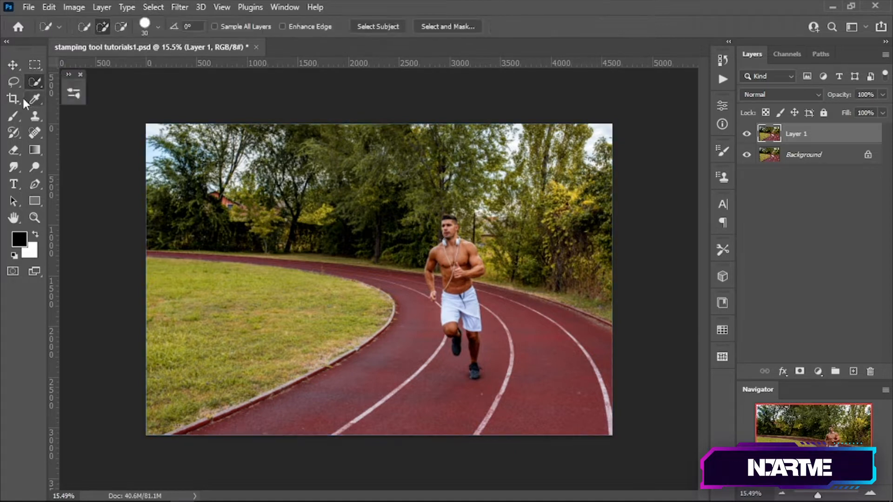
right_click(35, 82)
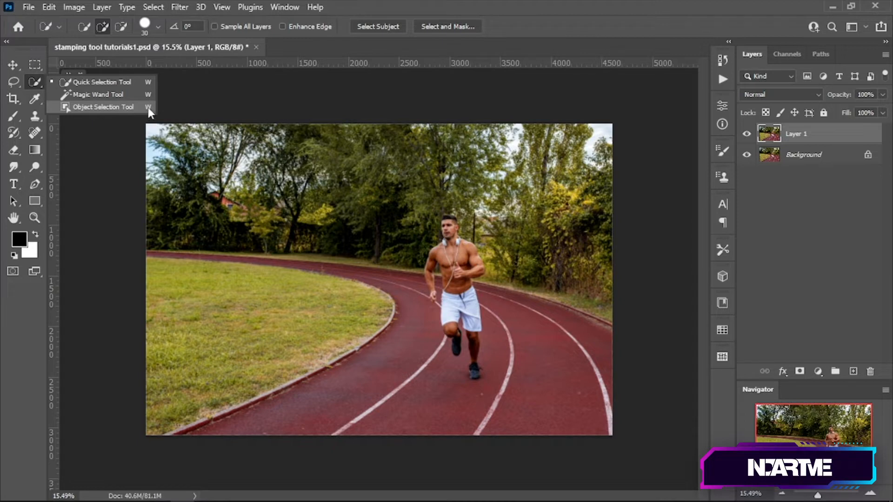
left_click(37, 86)
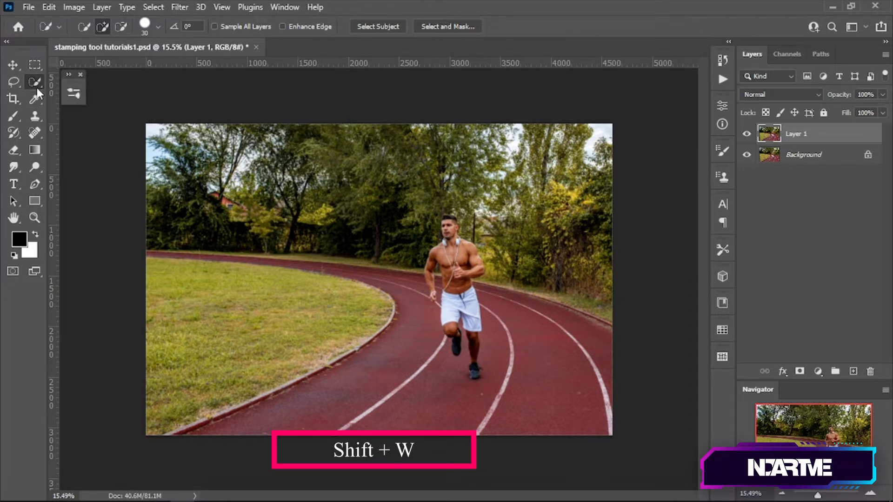
key("shift+w")
key("shift+w")
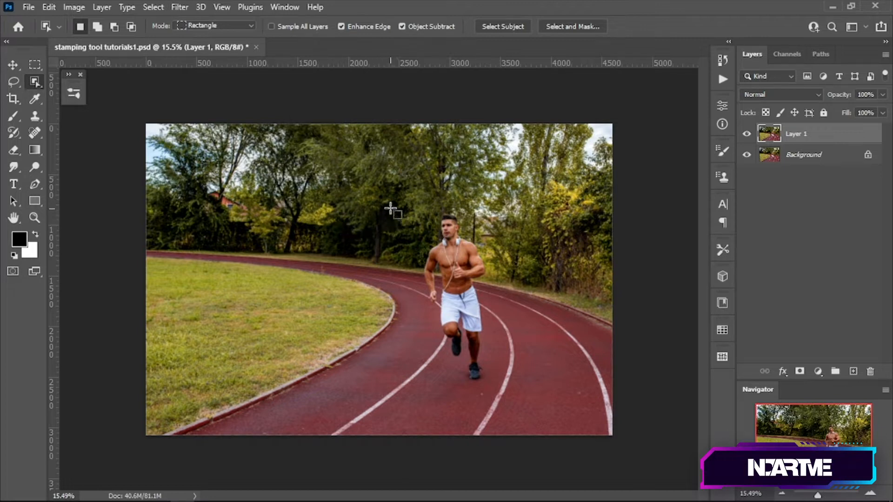
left_click_drag(419, 235, 501, 384)
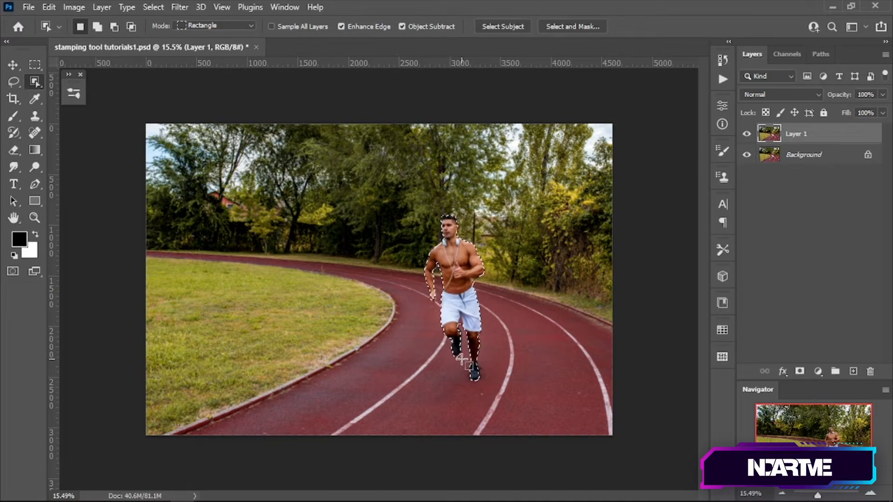
Activate the Lasso tool in Add to Selection mode for refining the runner's selection around the arm and torso
left_click_drag(445, 277, 418, 311)
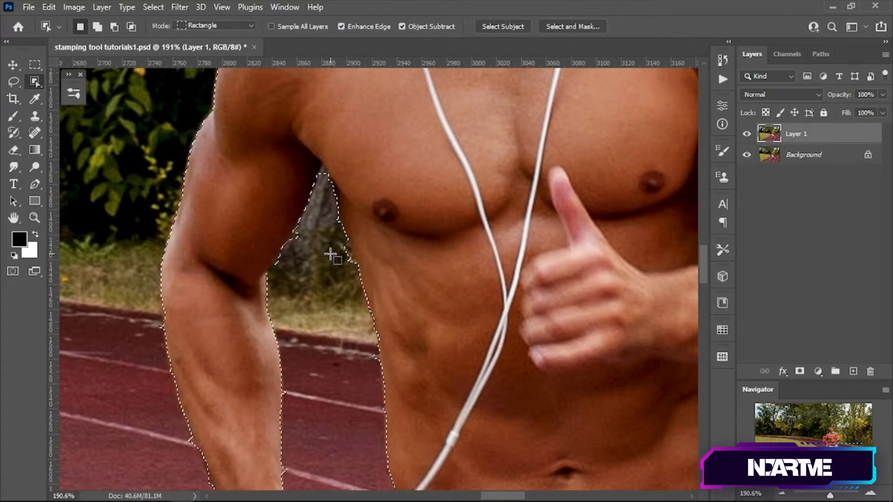
key("l")
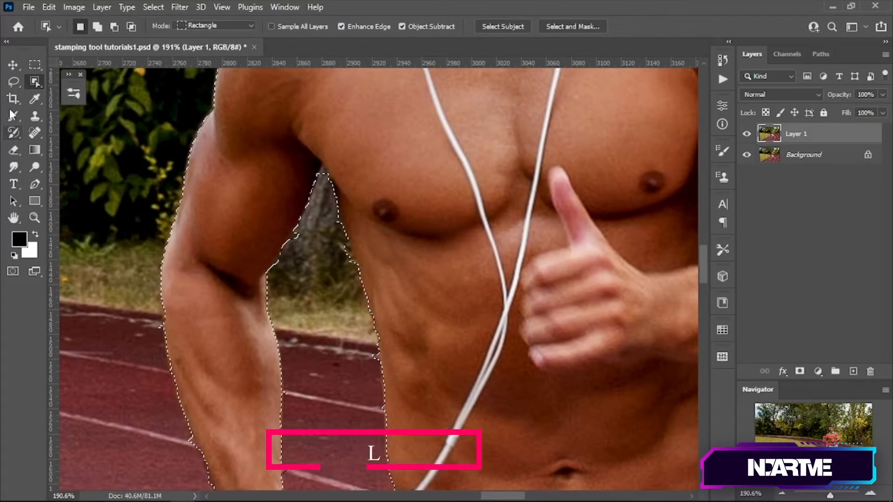
left_click(14, 85)
left_click(65, 81)
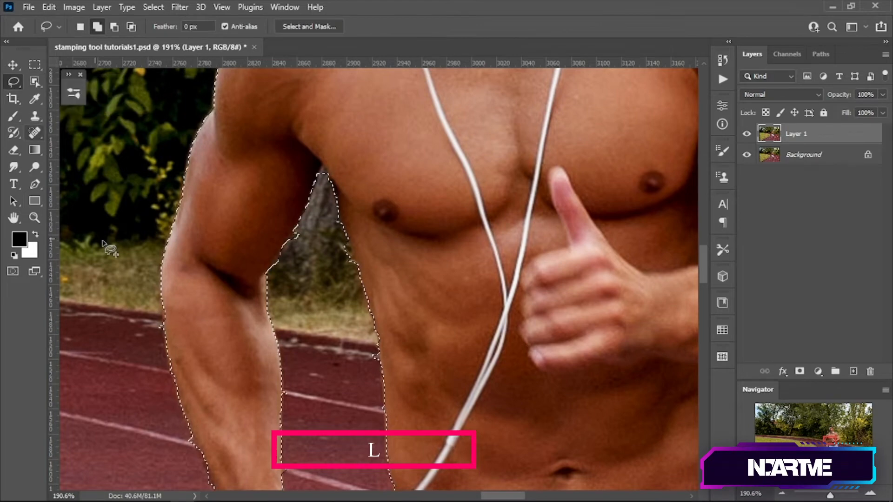
left_click_drag(348, 298, 365, 308)
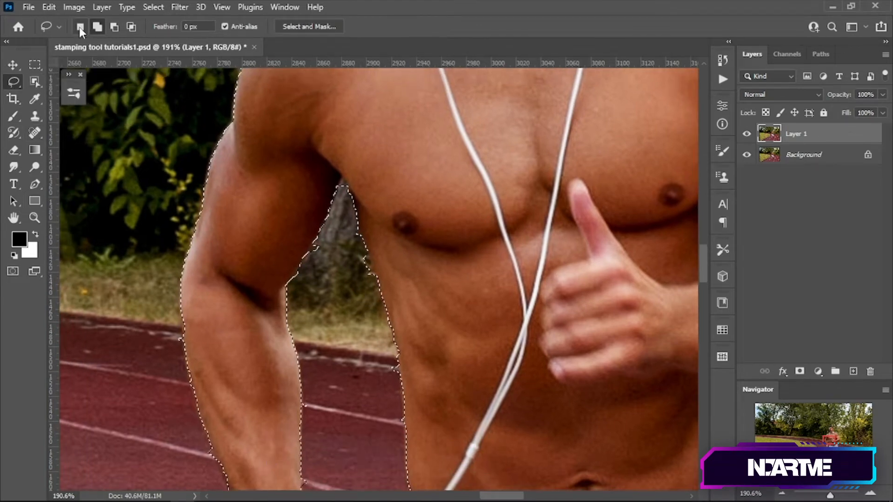
left_click(98, 26)
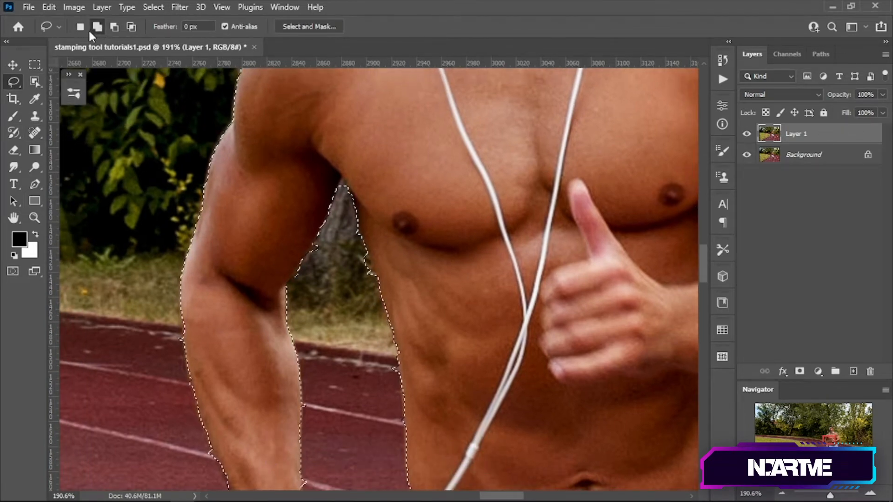
Subtract the stray background from the selection along the torso edge, below the armpit and along the lowered arm's inner edge
left_click_drag(313, 251, 256, 213)
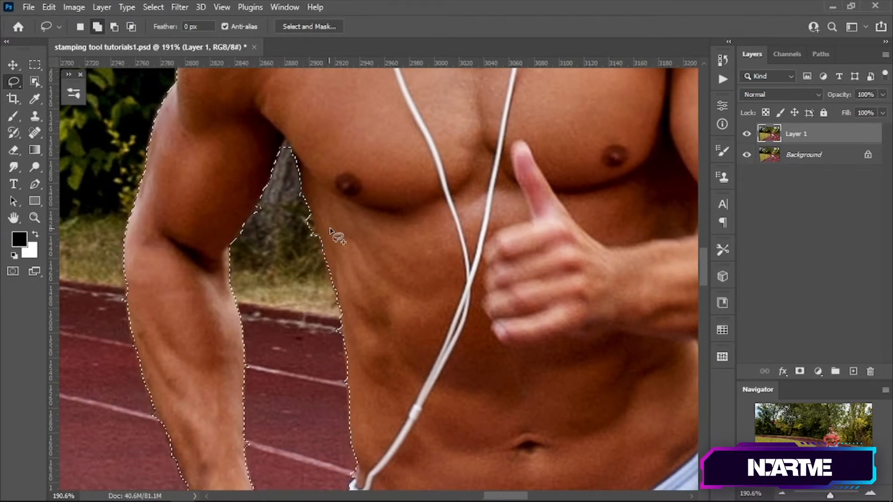
key("alt")
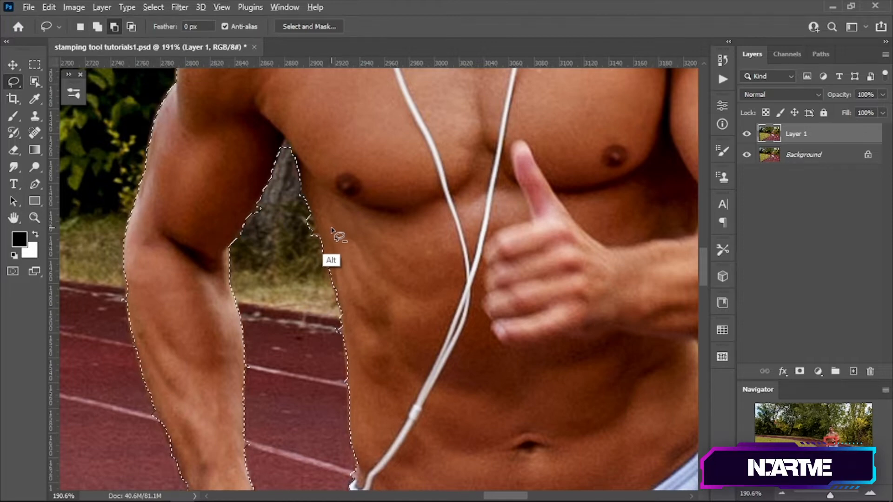
key("shift")
key("alt")
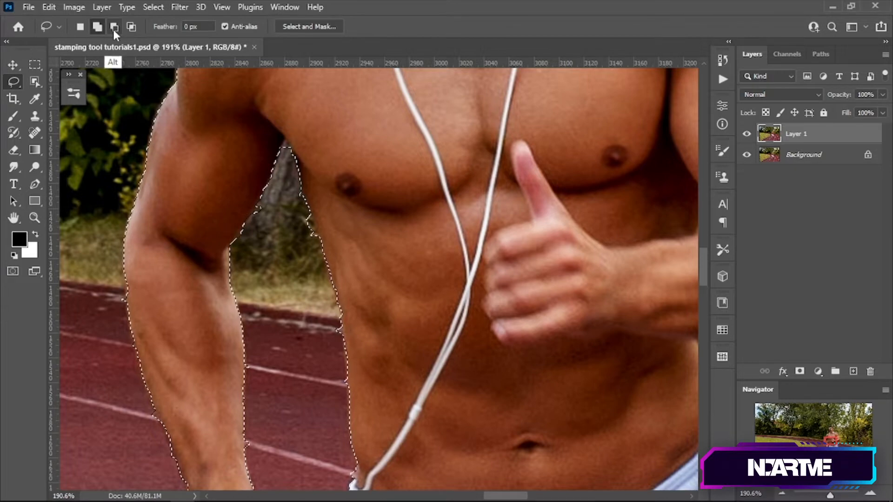
key("alt")
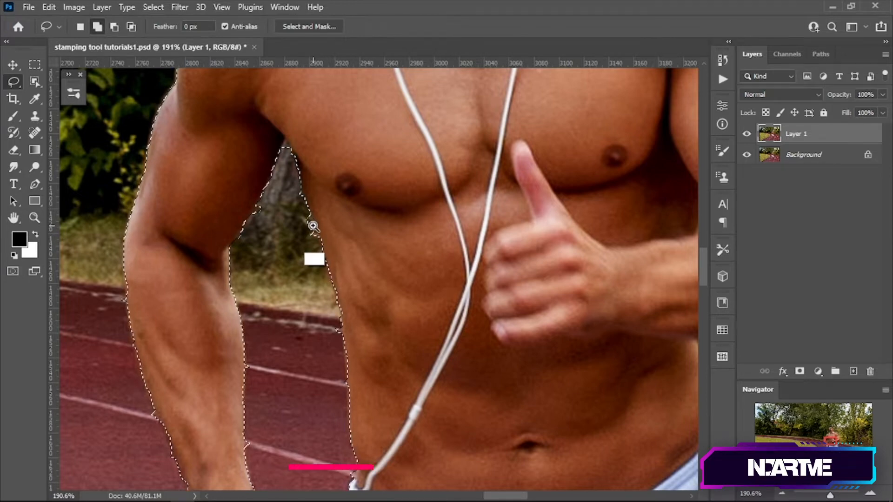
scroll(313, 226, "up", 3)
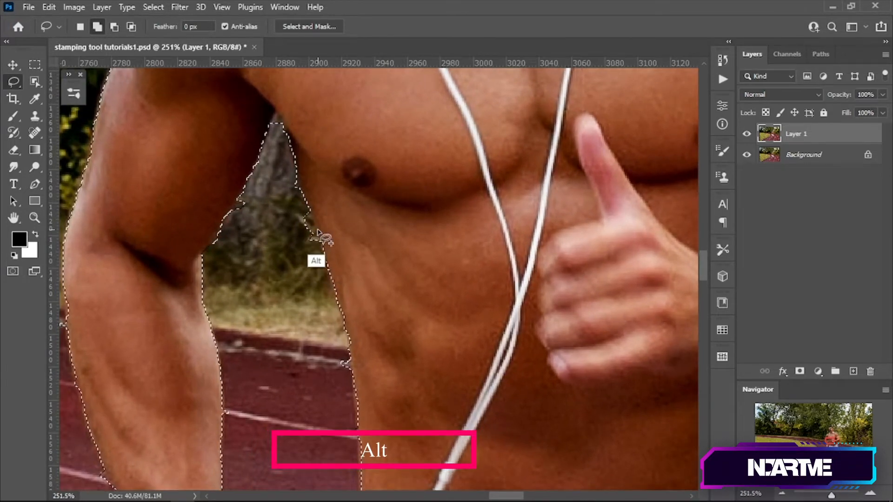
left_click_drag(310, 211, 316, 223)
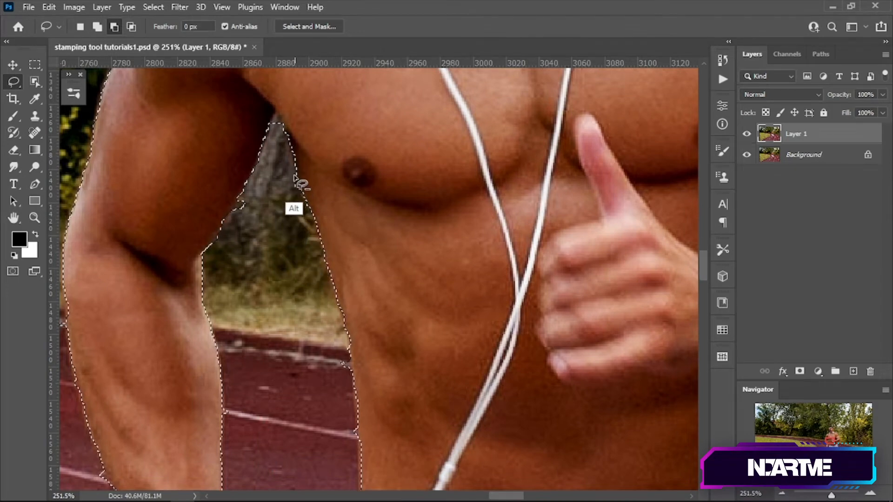
left_click_drag(283, 133, 269, 135)
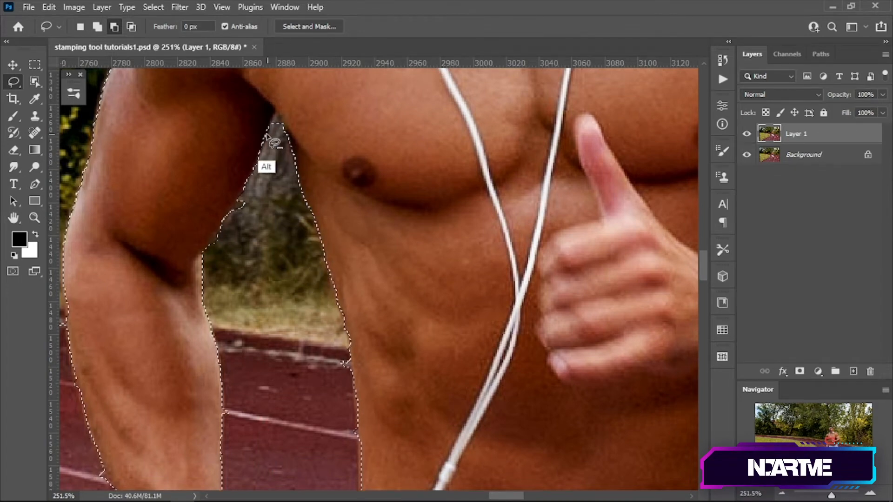
mouse_move(254, 166)
left_mouse_down()
mouse_move(363, 123)
mouse_move(337, 173)
left_mouse_up()
mouse_move(336, 172)
left_mouse_down()
mouse_move(341, 193)
mouse_move(346, 168)
left_mouse_up()
Refine the lasso selection along the inner forearm, beside the waist and around the lowered fist, including its knuckles
left_click_drag(325, 457, 319, 243)
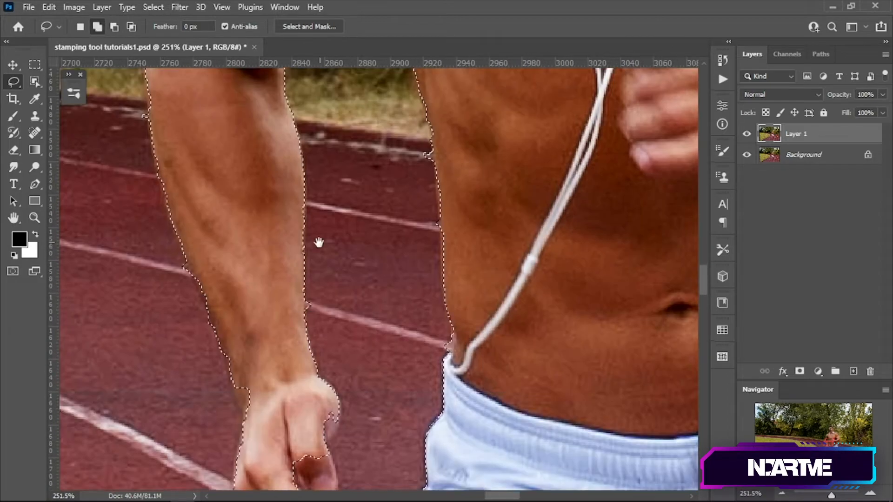
mouse_move(451, 327)
left_mouse_down()
mouse_move(399, 283)
mouse_move(390, 196)
mouse_move(378, 177)
left_mouse_up()
mouse_move(376, 177)
left_mouse_down()
mouse_move(370, 229)
mouse_move(372, 149)
mouse_move(366, 256)
left_mouse_up()
mouse_move(352, 125)
left_mouse_down()
mouse_move(371, 191)
mouse_move(361, 172)
left_mouse_up()
mouse_move(288, 458)
left_mouse_down()
mouse_move(322, 304)
mouse_move(300, 358)
left_mouse_up()
left_click_drag(302, 400, 328, 276)
mouse_move(328, 235)
left_mouse_down()
mouse_move(337, 277)
mouse_move(284, 326)
mouse_move(294, 303)
left_mouse_up()
mouse_move(336, 320)
left_mouse_down()
mouse_move(367, 273)
mouse_move(352, 287)
left_mouse_up()
mouse_move(341, 292)
left_mouse_down()
mouse_move(266, 291)
mouse_move(296, 284)
mouse_move(250, 246)
left_mouse_up()
left_click_drag(253, 240, 247, 319)
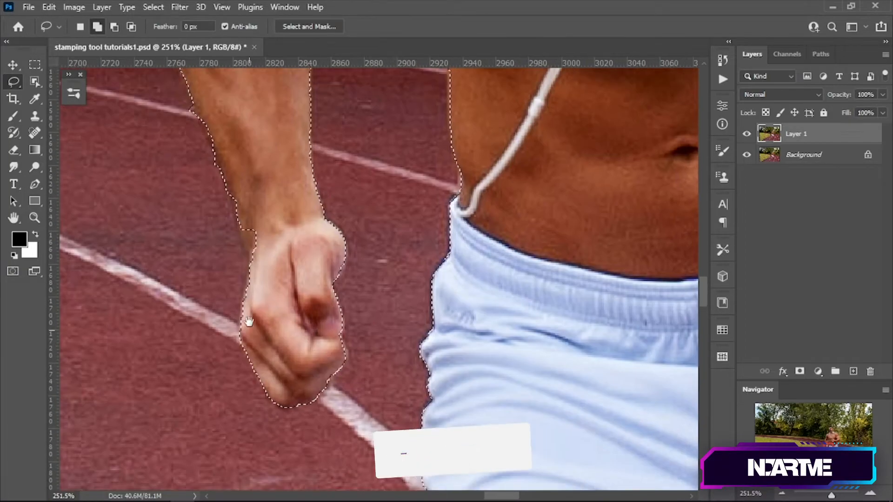
Correct the selection along the outer wrist and forearm of the lowered arm
left_click_drag(259, 260, 250, 221)
left_click_drag(259, 204, 313, 349)
left_click_drag(259, 262, 286, 327)
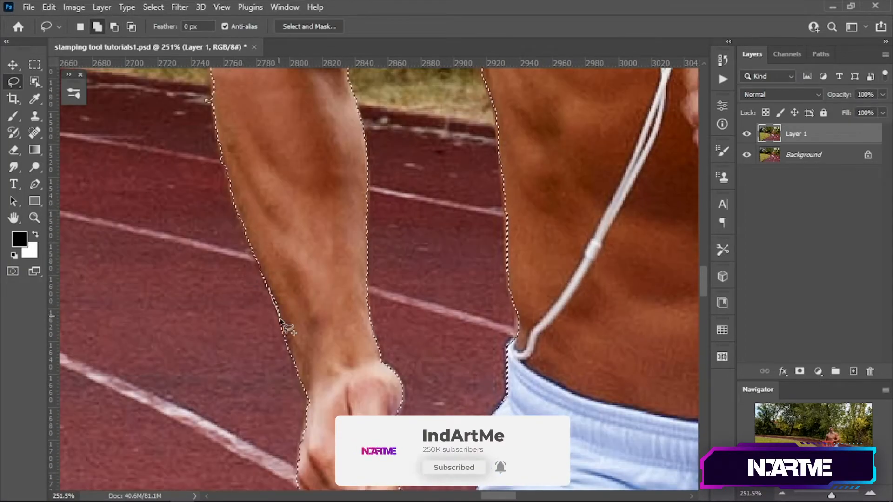
Smooth the selection outline around the runner's head, following the hair and the edge above the ear
mouse_move(253, 125)
left_mouse_down()
mouse_move(307, 301)
mouse_move(285, 230)
left_mouse_up()
left_click_drag(325, 144, 289, 303)
left_click_drag(344, 144, 316, 303)
left_click_drag(400, 103, 297, 344)
mouse_move(400, 93)
left_mouse_down()
mouse_move(302, 274)
mouse_move(289, 347)
left_mouse_up()
left_click_drag(232, 232, 282, 195)
left_click_drag(353, 210, 322, 212)
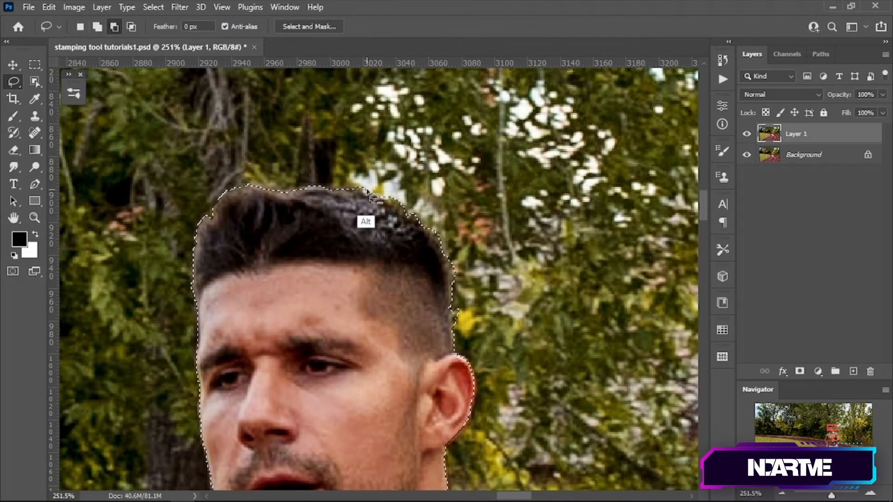
mouse_move(366, 188)
left_mouse_down()
mouse_move(404, 206)
mouse_move(338, 192)
left_mouse_up()
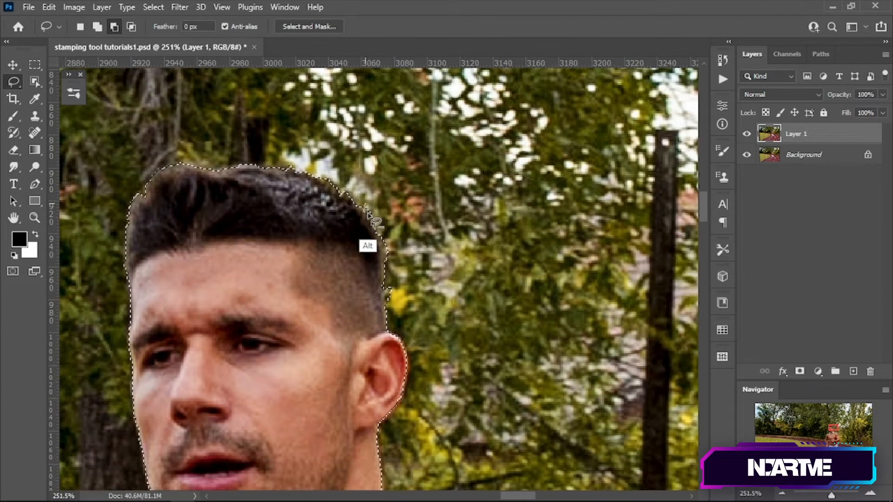
left_click_drag(392, 292, 393, 240)
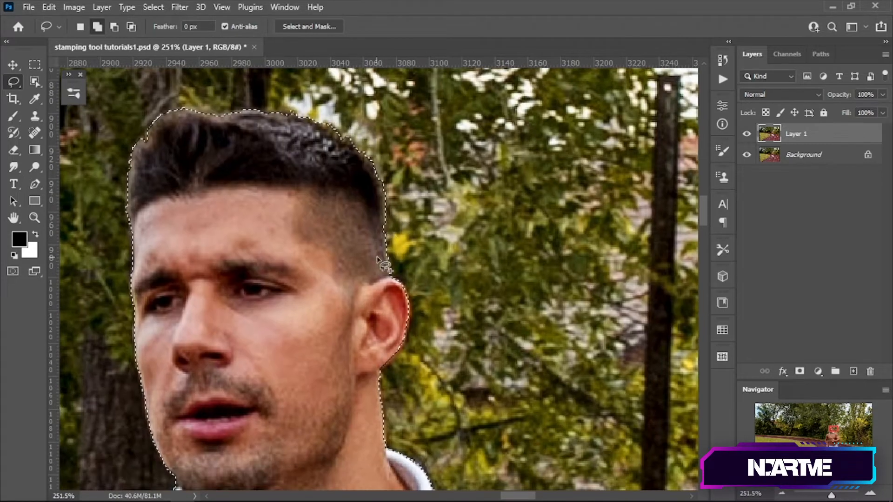
Subtract the leftover background from the selection around the bent elbow, beneath the raised forearm and beside the waist
left_click_drag(402, 395, 309, 200)
left_click_drag(372, 319, 293, 246)
left_click_drag(527, 390, 373, 281)
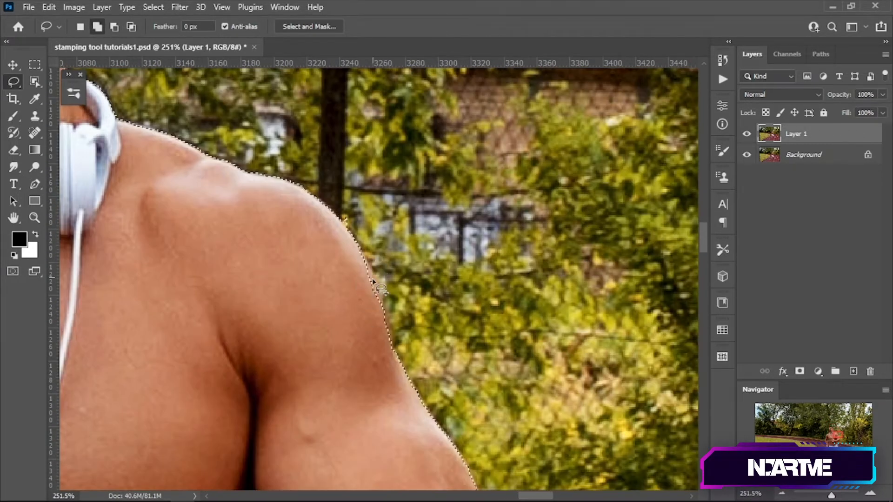
left_click_drag(404, 404, 255, 169)
mouse_move(357, 413)
left_mouse_down()
mouse_move(373, 278)
mouse_move(359, 338)
left_mouse_up()
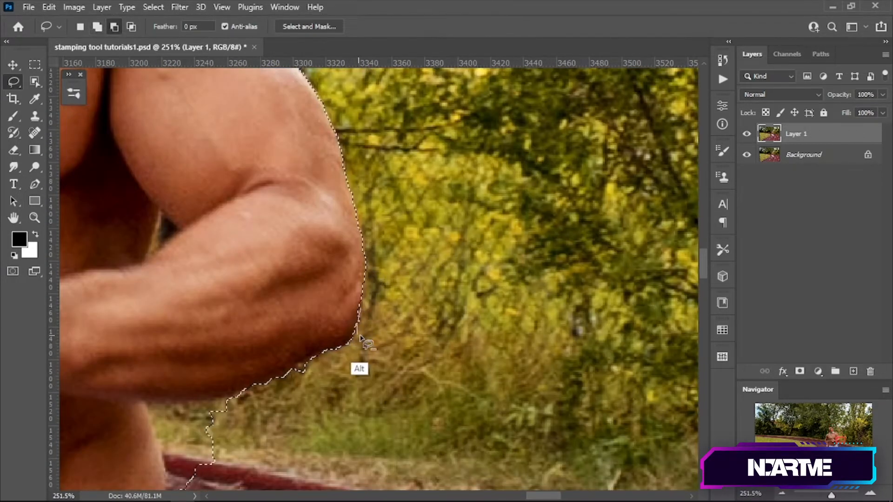
left_click_drag(321, 367, 444, 270)
left_click_drag(446, 258, 394, 291)
mouse_move(335, 299)
left_mouse_down()
mouse_move(449, 270)
mouse_move(383, 273)
left_mouse_up()
mouse_move(381, 268)
left_mouse_down()
mouse_move(448, 275)
mouse_move(496, 262)
mouse_move(507, 197)
left_mouse_up()
mouse_move(386, 204)
left_mouse_down()
mouse_move(406, 302)
mouse_move(448, 228)
left_mouse_up()
left_click_drag(457, 350, 417, 258)
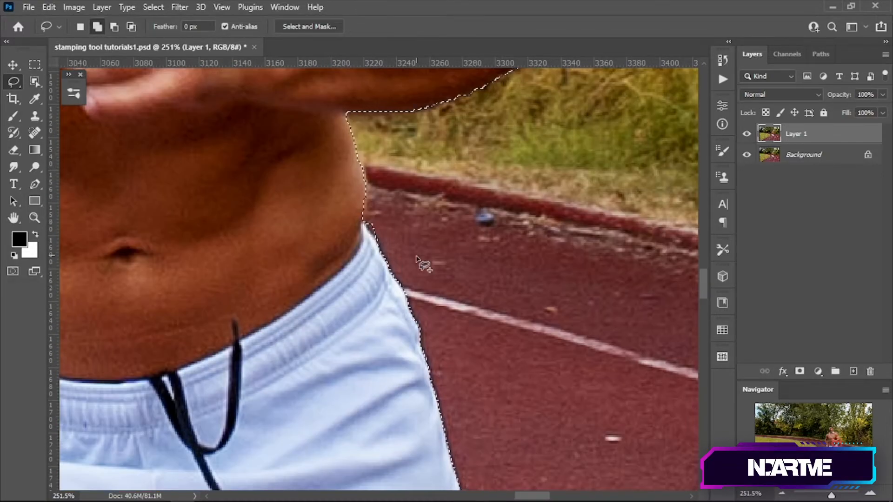
Refine the selection along the outer edge of the shorts and standing leg, and include the loose shoelace while excluding the gap beneath it
left_click_drag(458, 419, 401, 139)
left_click_drag(485, 483, 428, 209)
left_click_drag(349, 449, 418, 236)
left_click_drag(419, 237, 441, 138)
left_click_drag(452, 268, 419, 135)
left_click_drag(450, 258, 450, 176)
left_click_drag(406, 424, 417, 249)
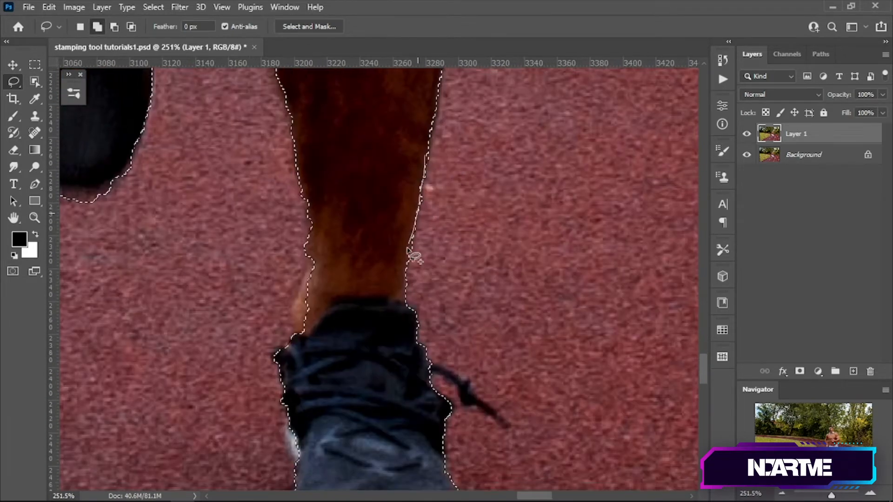
mouse_move(430, 365)
left_mouse_down()
mouse_move(414, 250)
mouse_move(438, 266)
left_mouse_up()
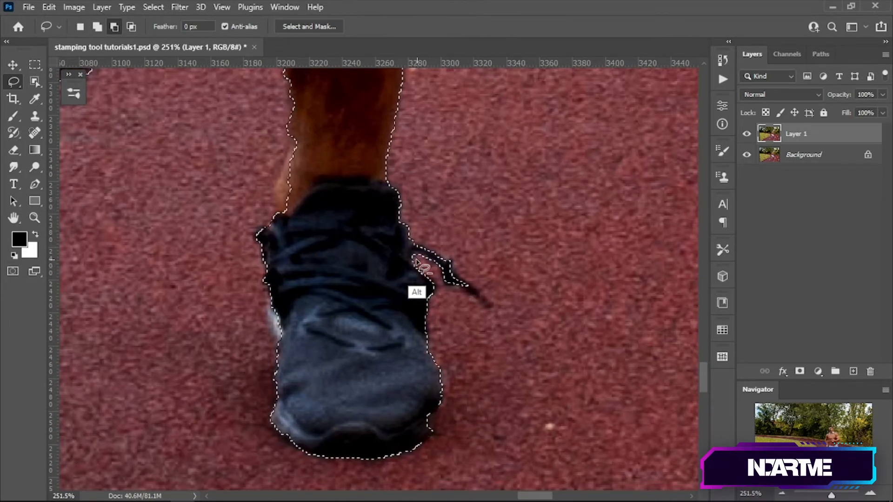
left_click_drag(430, 354, 460, 227)
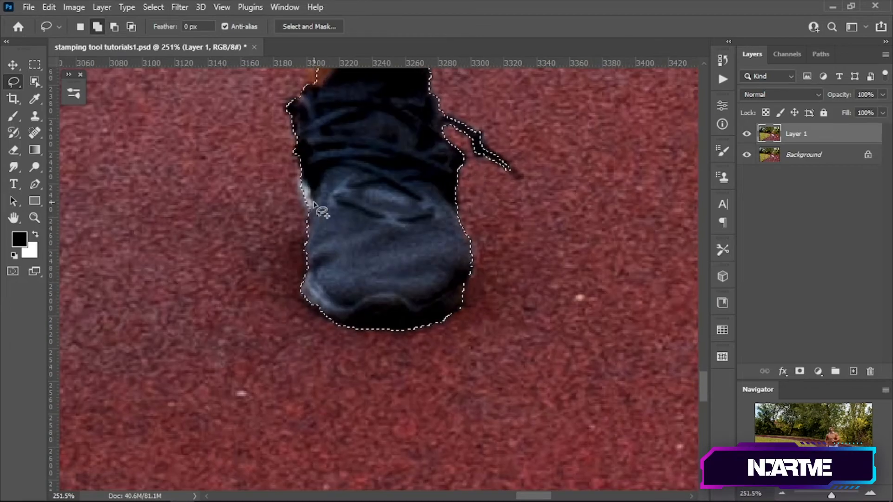
Correct the selection around the front shoe's inner side, the ankle and the inner edge of the standing leg
left_click_drag(307, 233, 303, 255)
left_click_drag(314, 100, 305, 234)
left_click_drag(310, 135, 294, 271)
left_click_drag(294, 208, 297, 229)
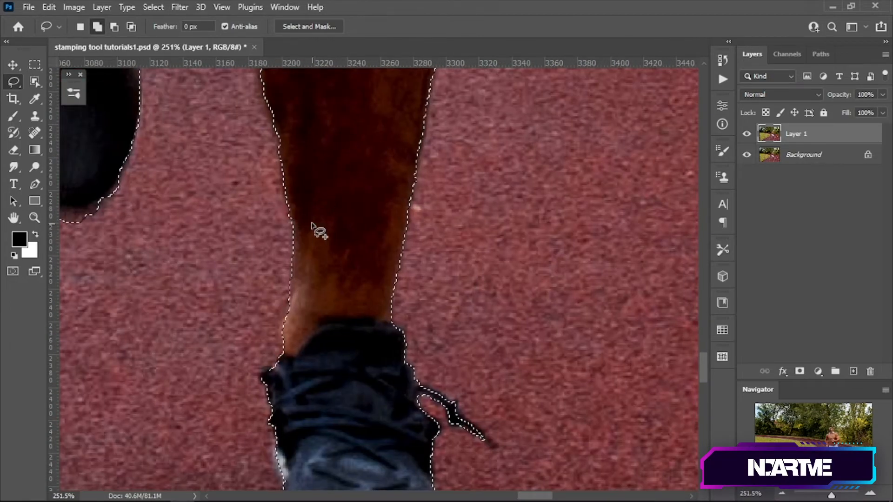
left_click_drag(302, 93, 310, 244)
left_click_drag(283, 126, 313, 264)
left_click_drag(289, 139, 319, 277)
left_click_drag(297, 311, 325, 392)
Clean up the selection around the gap between the legs, following the inner edges of both shorts legs
mouse_move(196, 140)
left_mouse_down()
mouse_move(271, 313)
mouse_move(233, 330)
left_mouse_up()
mouse_move(238, 272)
left_mouse_down()
mouse_move(278, 198)
mouse_move(260, 274)
left_mouse_up()
left_click_drag(279, 193, 221, 213)
mouse_move(221, 213)
left_mouse_down()
mouse_move(238, 242)
mouse_move(219, 336)
left_mouse_up()
left_click_drag(252, 289, 259, 346)
left_click_drag(266, 368, 273, 389)
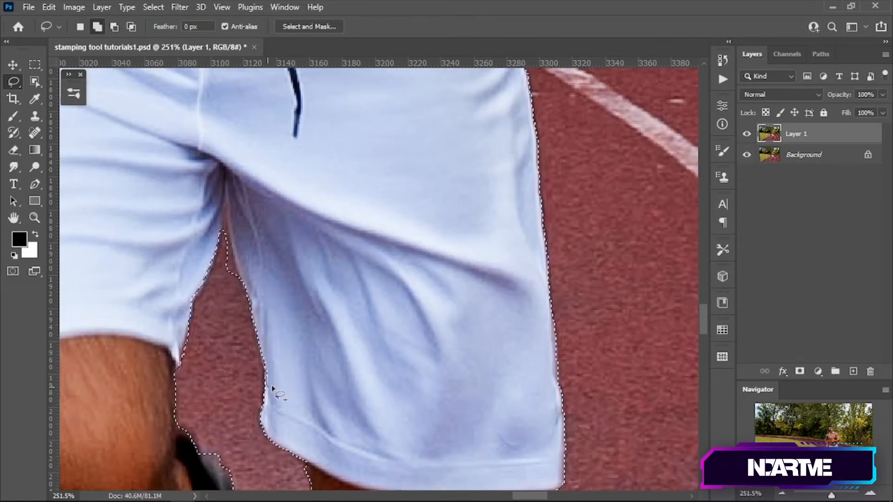
mouse_move(213, 246)
left_mouse_down()
mouse_move(231, 244)
mouse_move(224, 275)
left_mouse_up()
Refine the selection around the raised foot's dark shoe and lower leg, trimming the leftover track along both sides
left_click_drag(209, 395, 321, 191)
left_click_drag(344, 386, 360, 243)
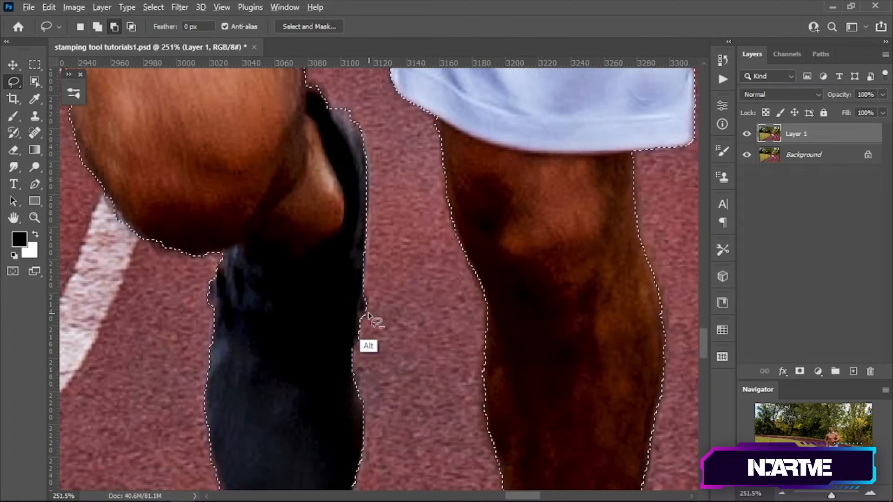
left_click_drag(363, 402, 369, 258)
left_click_drag(344, 358, 384, 261)
left_click_drag(326, 240, 422, 257)
mouse_move(350, 211)
left_mouse_down()
mouse_move(341, 232)
mouse_move(348, 211)
left_mouse_up()
left_click_drag(343, 186, 348, 356)
left_click_drag(320, 197, 401, 270)
Tidy the selection beneath the raised knee and along the outer edge of the thigh and shorts
left_click_drag(367, 241, 401, 281)
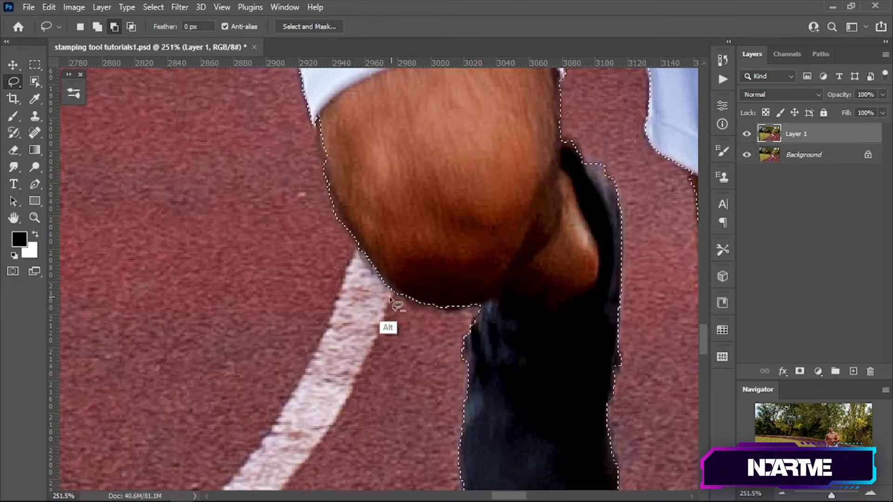
left_click_drag(335, 217, 348, 250)
left_click_drag(325, 200, 341, 395)
left_click_drag(335, 196, 339, 391)
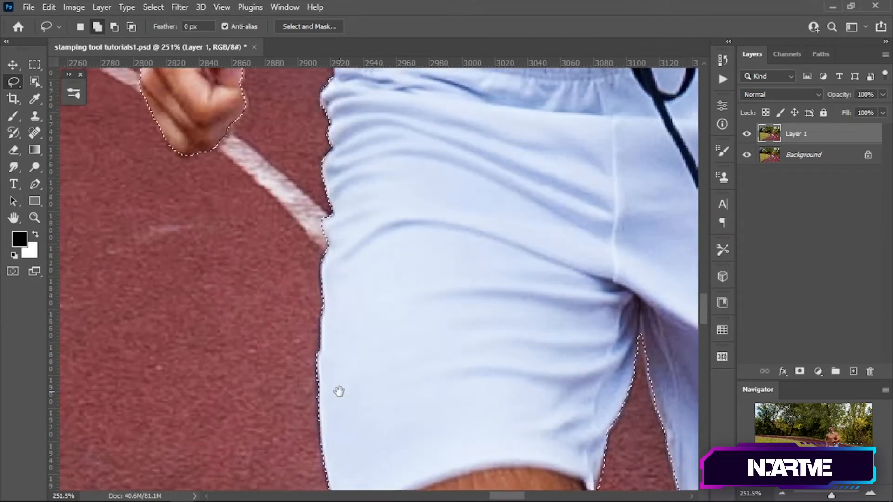
left_click_drag(358, 125, 333, 335)
Subtract the small triangular patch of background between the chest and the bent arm from the selection
key("ctrl+0")
scroll(505, 262, "up", 8)
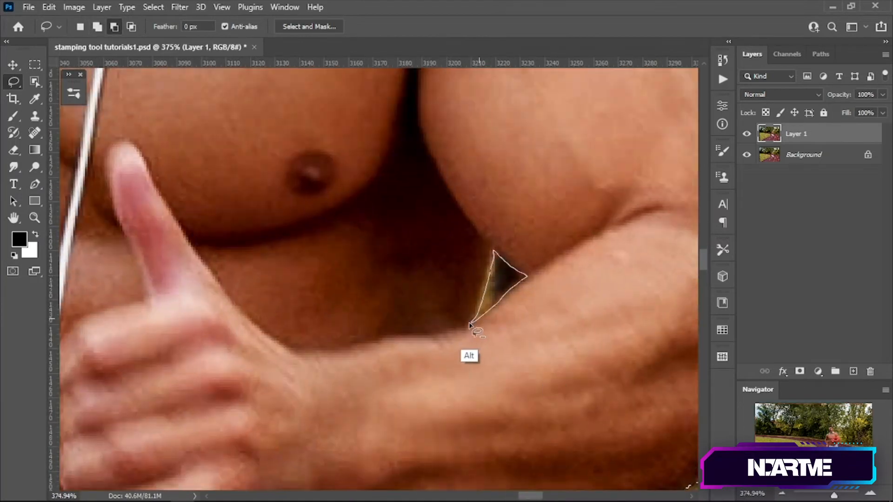
scroll(503, 279, "down", 8)
Feather the runner selection with a radius of 0.5 pixels
key("v")
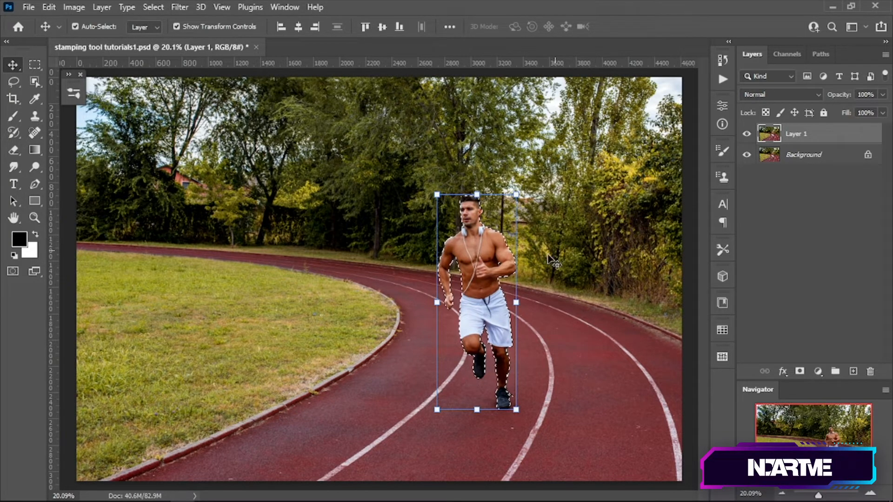
left_click(152, 7)
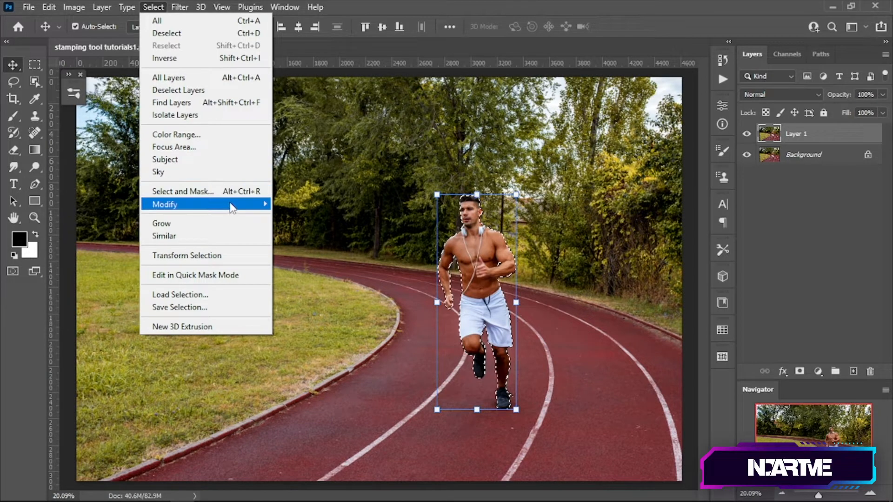
mouse_move(229, 205)
left_click(114, 256)
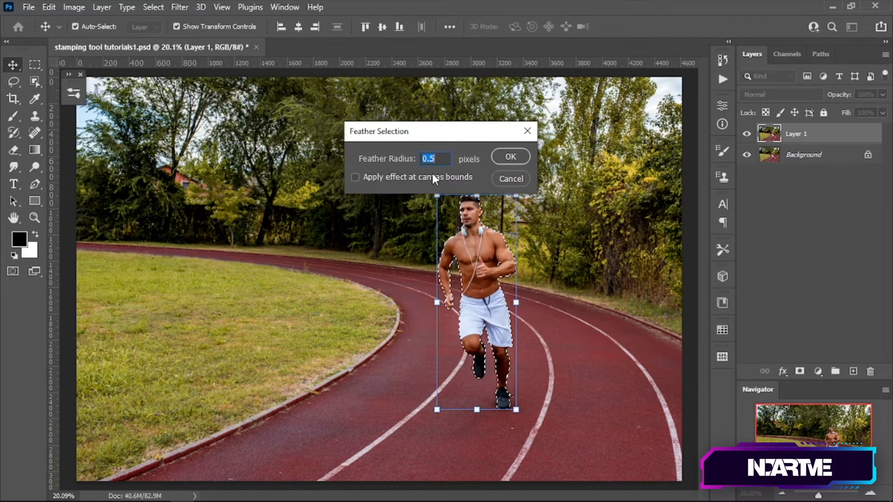
left_click(510, 156)
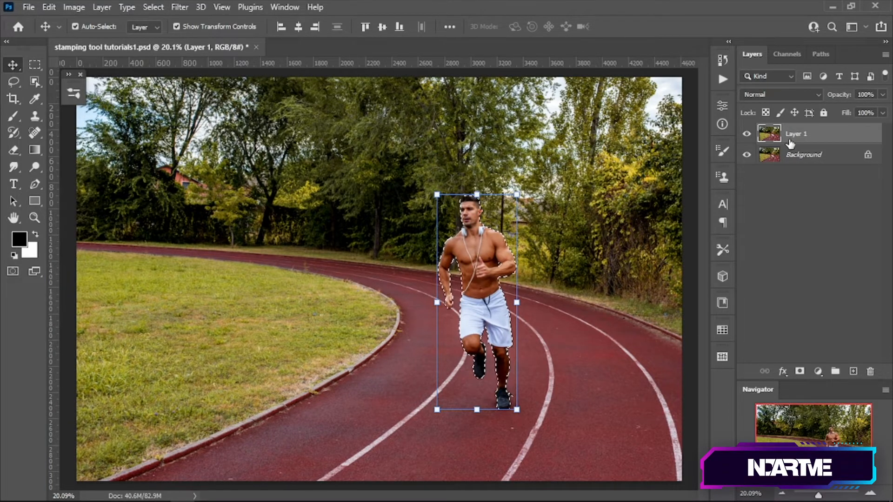
Copy the selected runner from Layer 1 to a new layer with Layer Via Copy
left_click(102, 7)
mouse_move(197, 26)
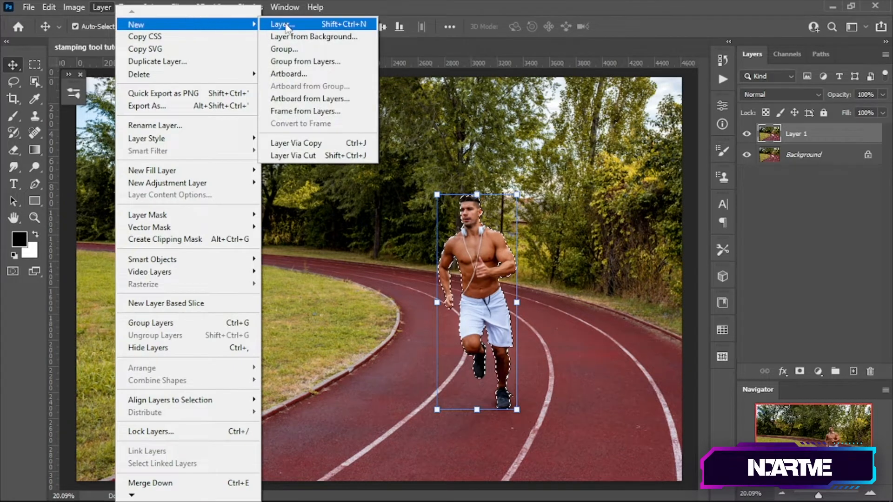
left_click(311, 143)
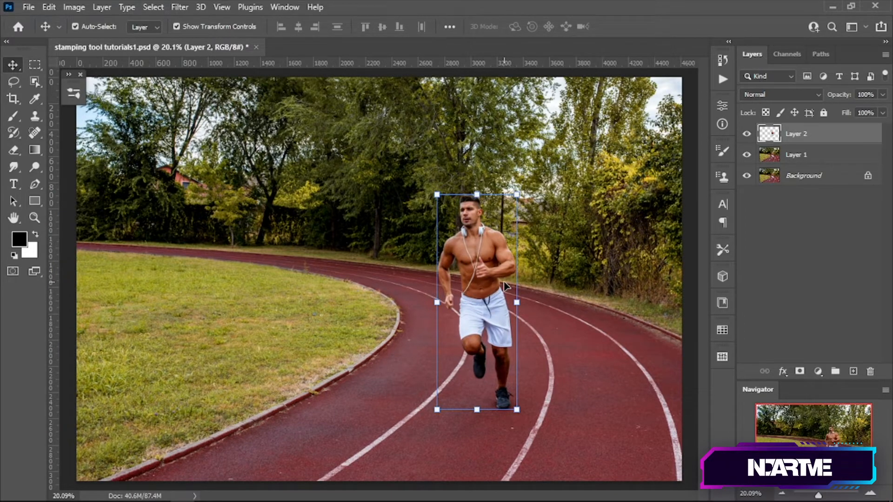
Activate the Clone Stamp Tool rather than the Pattern Stamp Tool
key("l")
left_click(35, 115)
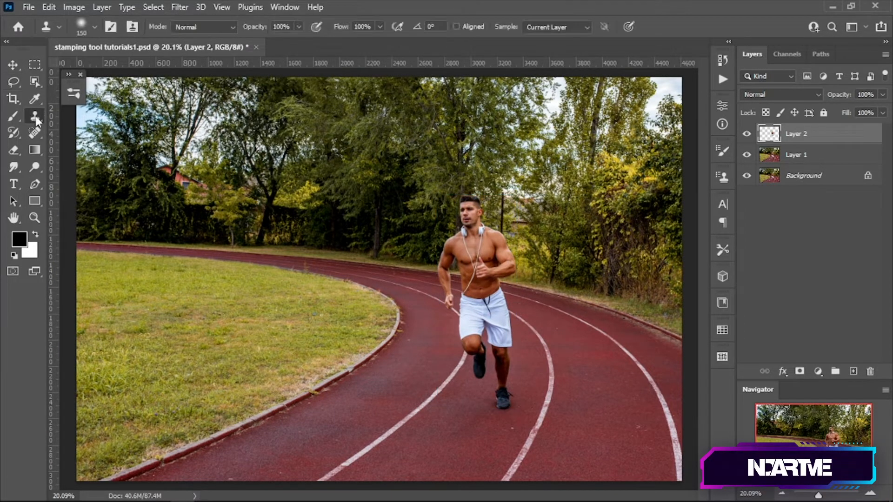
right_click(35, 116)
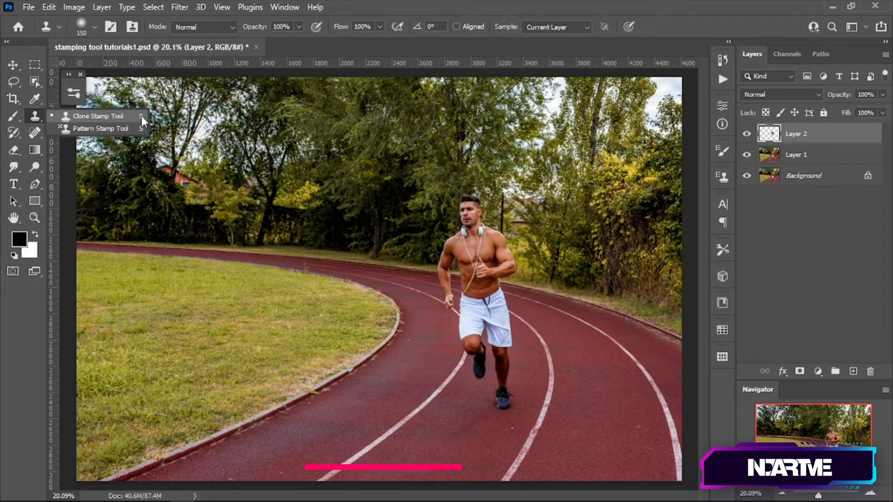
left_click(75, 117)
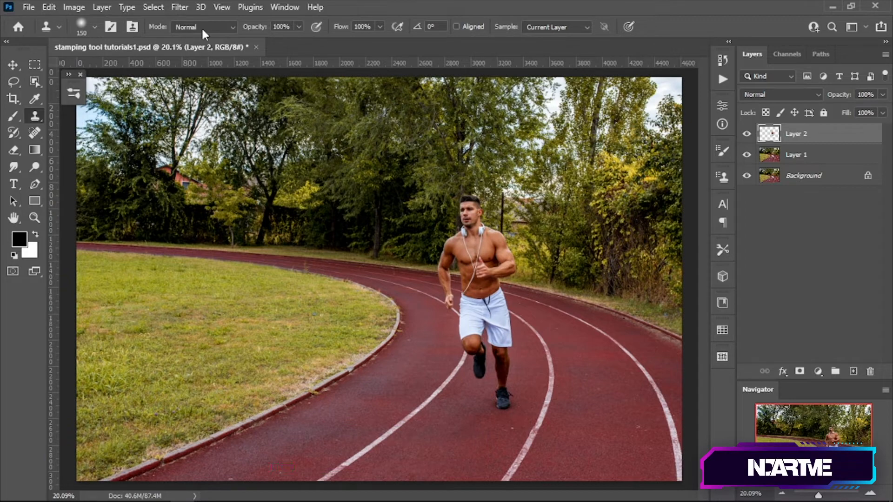
Review the Clone Stamp's mode, opacity, flow, angle and sample options, keeping sampling on Current Layer
left_click(214, 26)
left_click(217, 28)
left_click(299, 27)
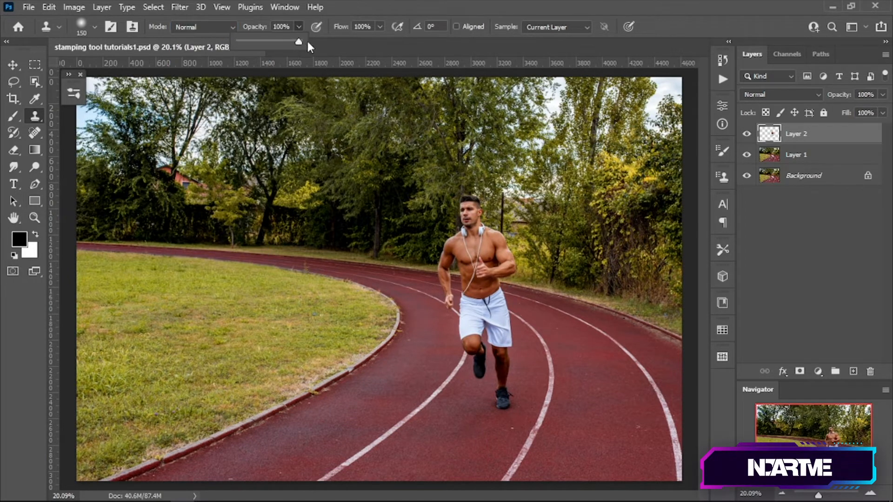
left_click(380, 25)
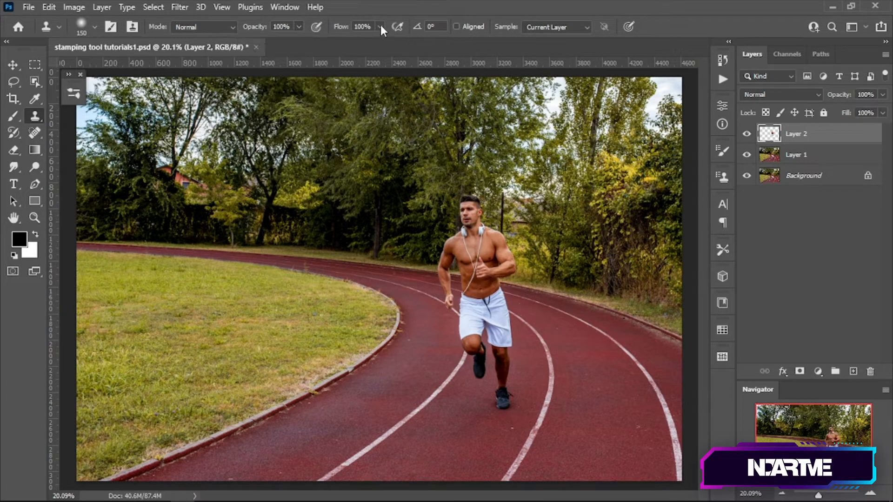
left_click(381, 25)
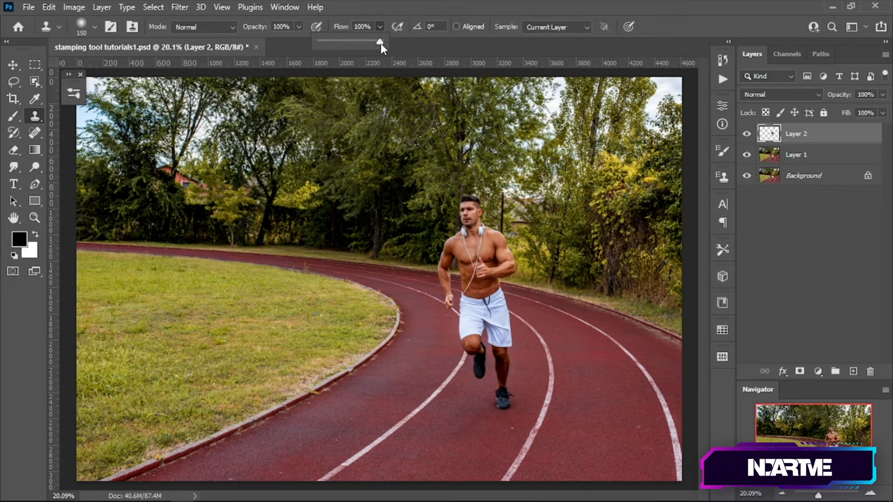
left_click(444, 27)
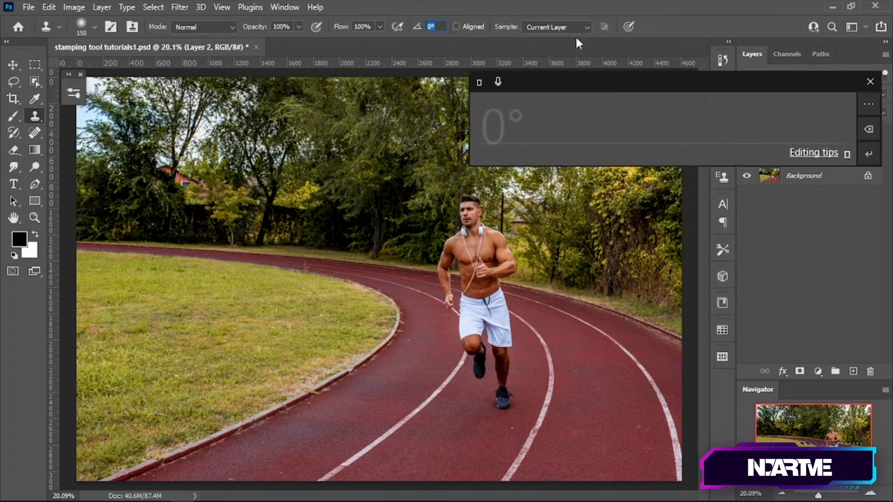
left_click(586, 27)
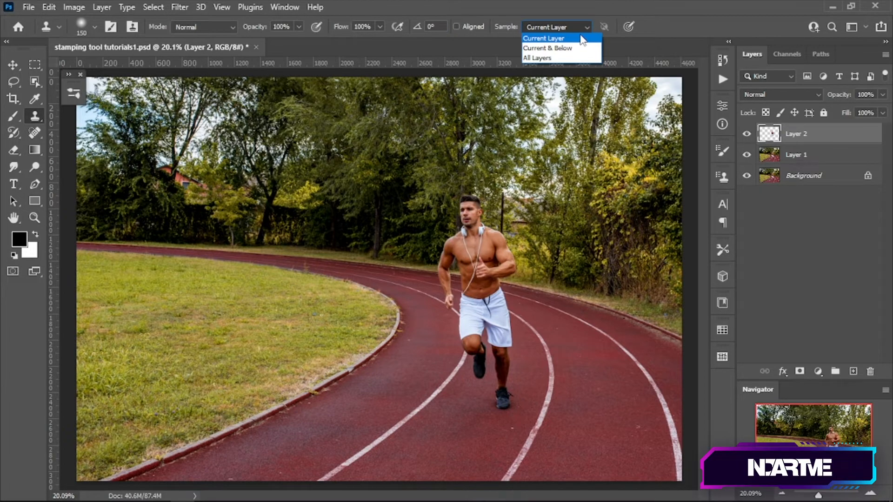
left_click(579, 37)
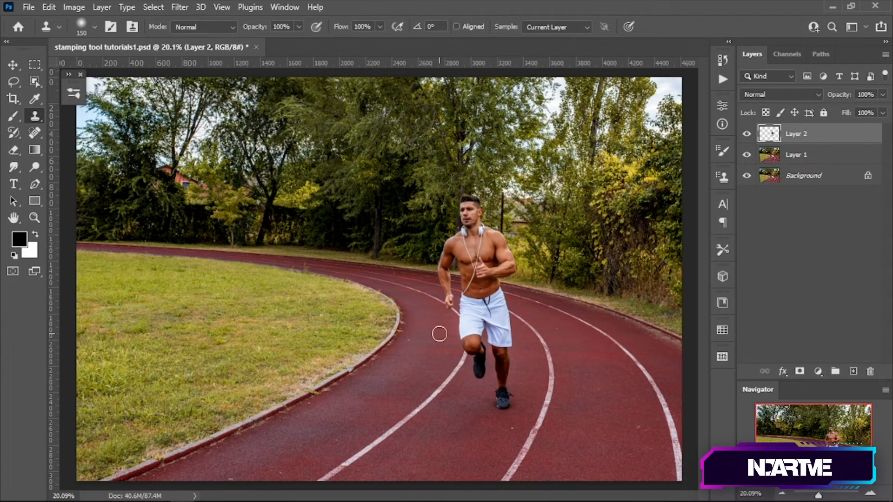
Add an empty layer above the runner cutout and reduce the clone source's linked width and height
key("ctrl+shift+alt+n")
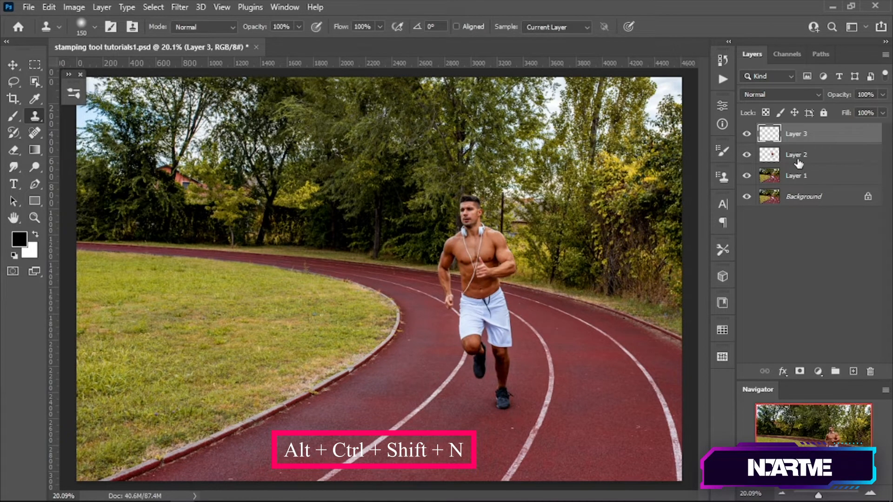
left_click(132, 27)
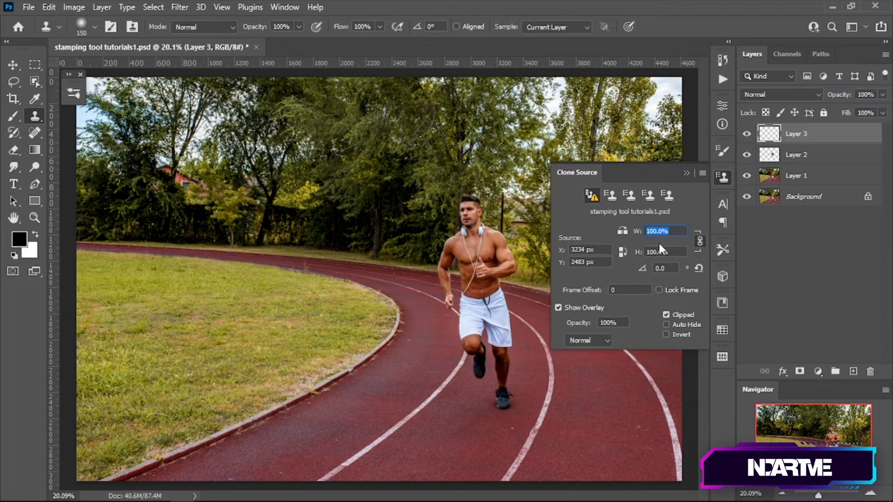
key("Return")
left_click(686, 173)
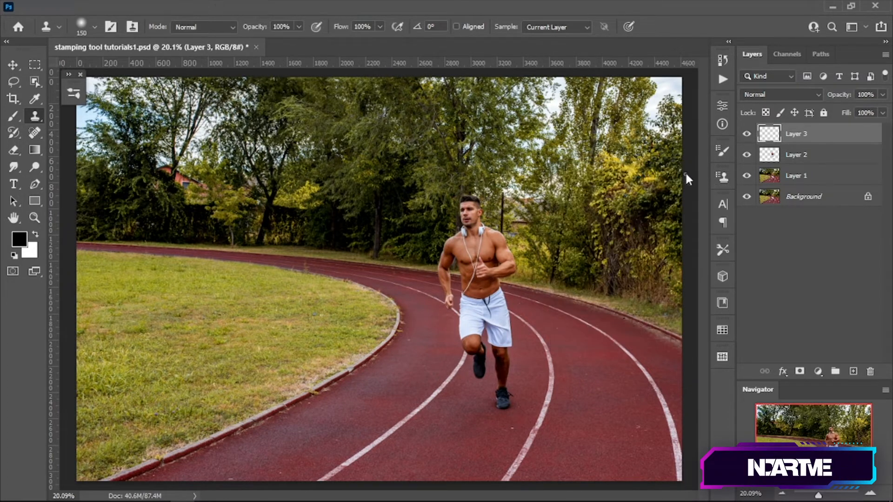
Sample the runner's front shoe on Layer 2 as the clone source point
left_click(801, 157)
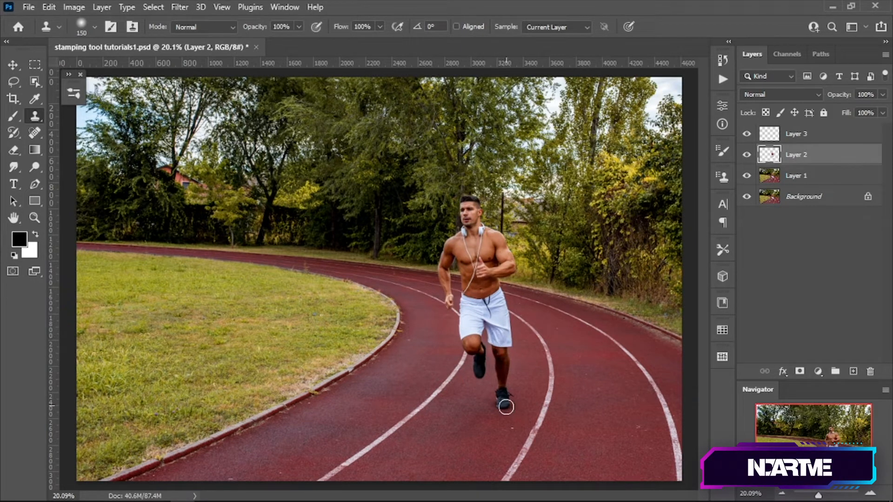
key("alt")
left_click(506, 403, "alt")
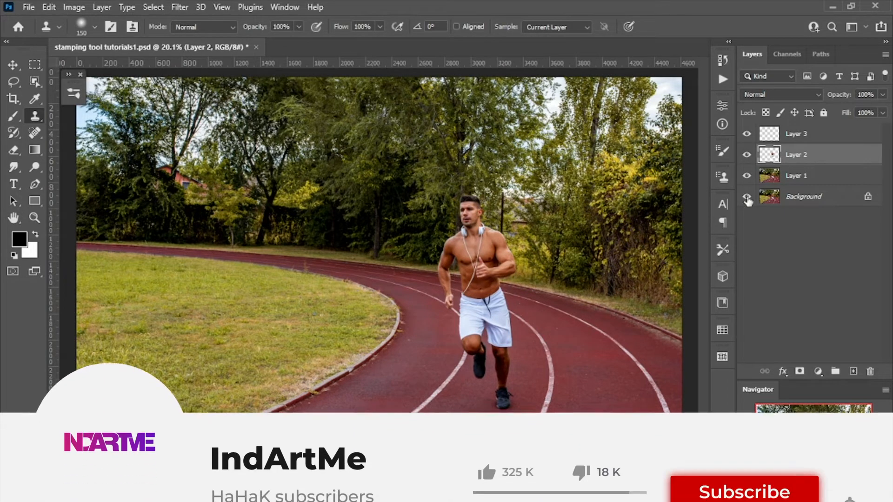
Paint a smaller full-body clone of the runner on Layer 3, on the track behind the original runner
left_click(798, 135)
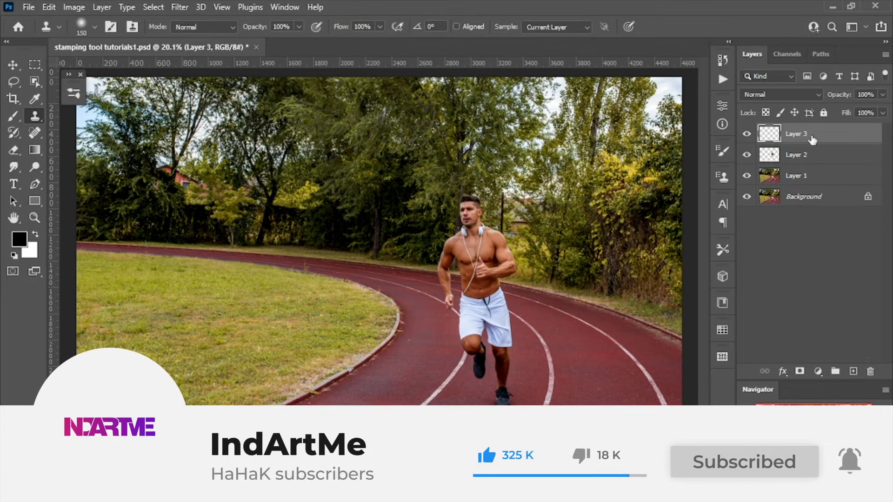
left_click(435, 321)
mouse_move(438, 319)
left_mouse_down()
mouse_move(428, 208)
mouse_move(426, 221)
mouse_move(415, 218)
mouse_move(424, 305)
left_mouse_up()
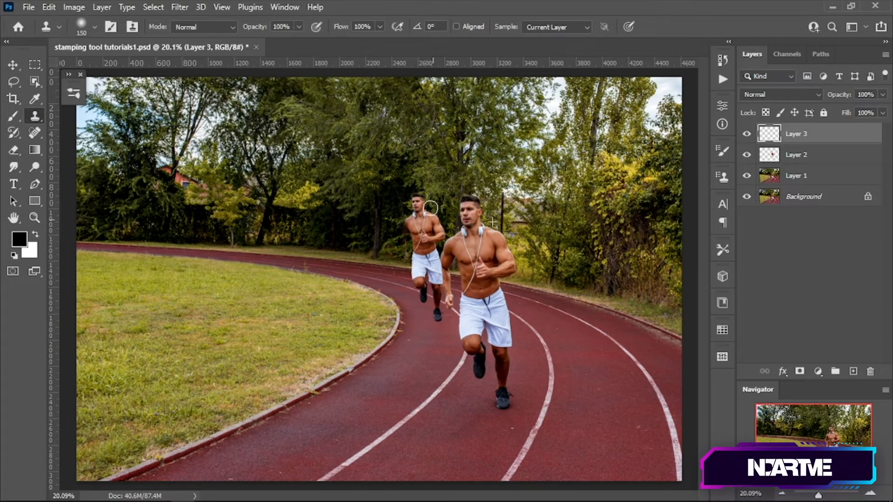
left_click_drag(410, 229, 406, 245)
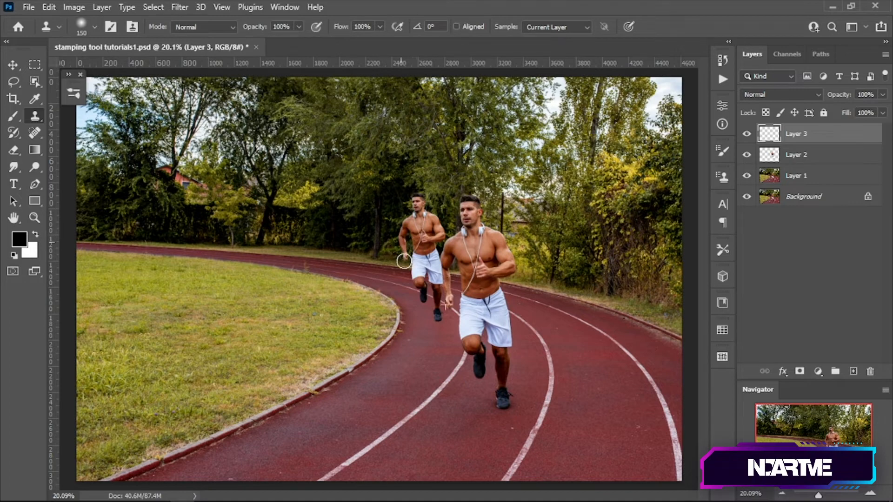
mouse_move(427, 303)
left_mouse_down()
mouse_move(438, 326)
mouse_move(441, 286)
left_mouse_up()
mouse_move(432, 248)
left_mouse_down()
mouse_move(436, 227)
mouse_move(417, 196)
mouse_move(403, 261)
mouse_move(430, 235)
mouse_move(440, 253)
mouse_move(443, 329)
mouse_move(446, 292)
left_mouse_up()
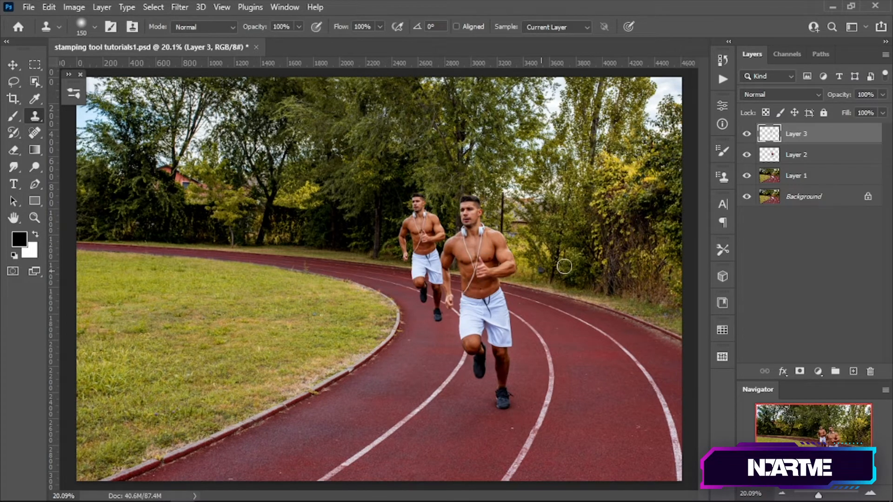
Place Layer 3 beneath Layer 2 and shift the cloned runner slightly down the track
key("v")
left_click_drag(804, 138, 798, 171)
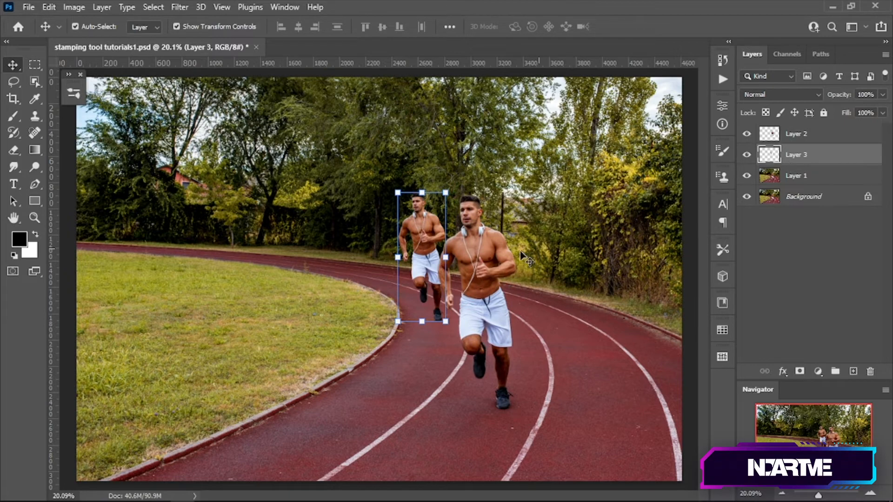
left_click_drag(431, 273, 436, 283)
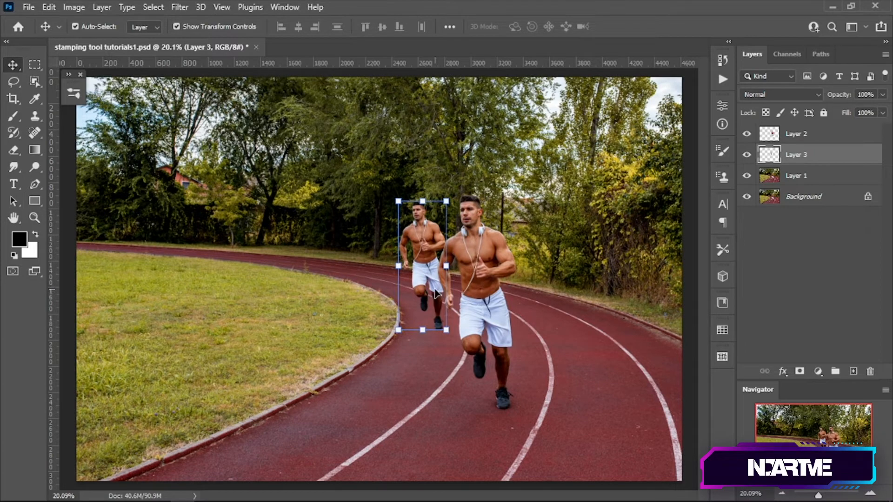
Nudge the smaller cloned runner on Layer 3 slightly to the right along the track
key("Right")
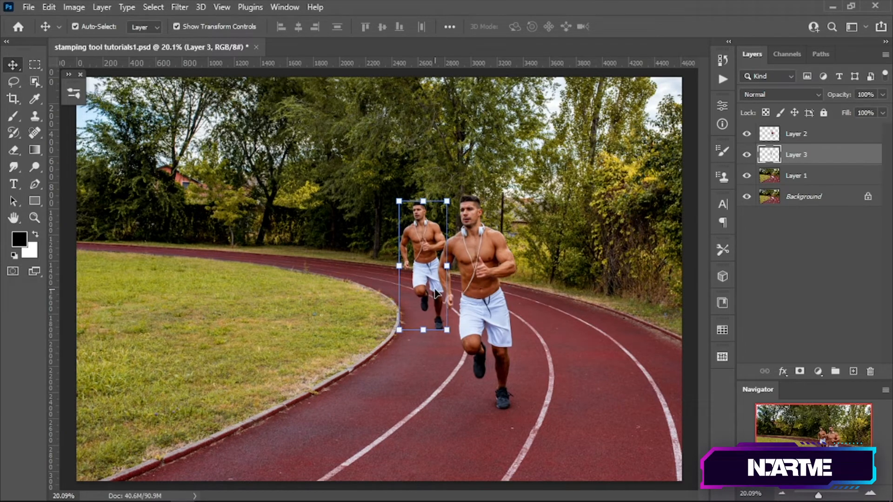
left_click(811, 182)
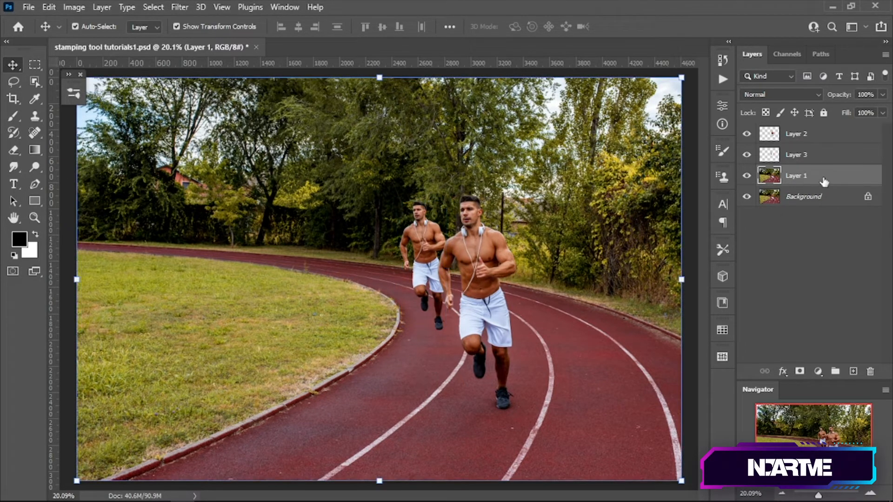
right_click(824, 181)
left_click(839, 182)
mouse_move(456, 347)
left_mouse_down()
mouse_move(432, 343)
mouse_move(457, 345)
left_mouse_up()
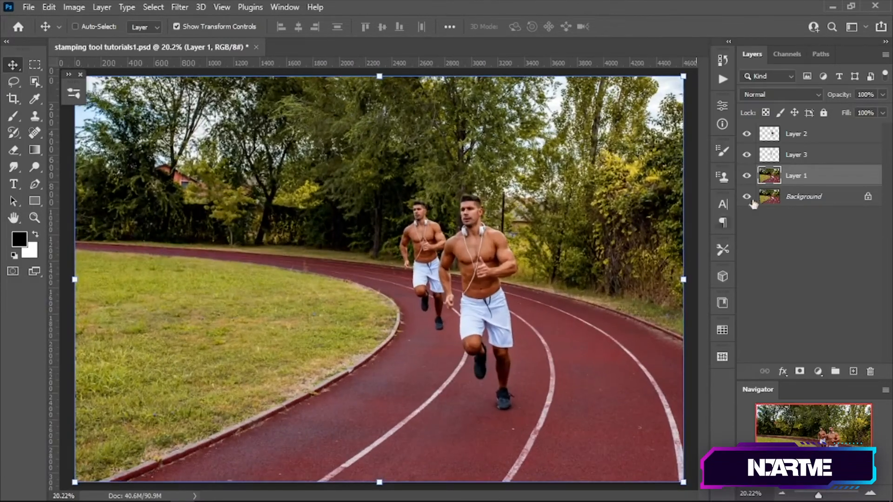
Try to clone two more small runners on Layer 3, one in the outer lanes and one above the far bend
left_click(806, 156)
key("b")
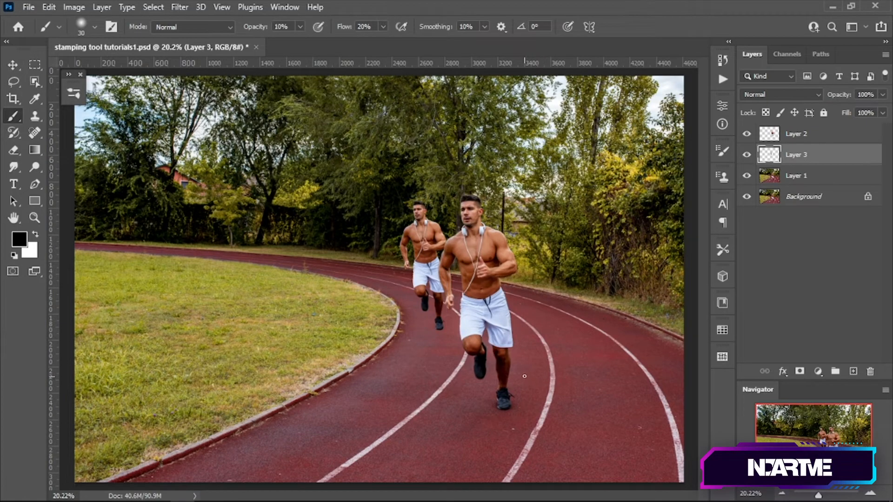
key("s")
mouse_move(555, 370)
left_mouse_down()
mouse_move(595, 369)
mouse_move(585, 254)
mouse_move(563, 261)
mouse_move(587, 270)
mouse_move(596, 356)
left_mouse_up()
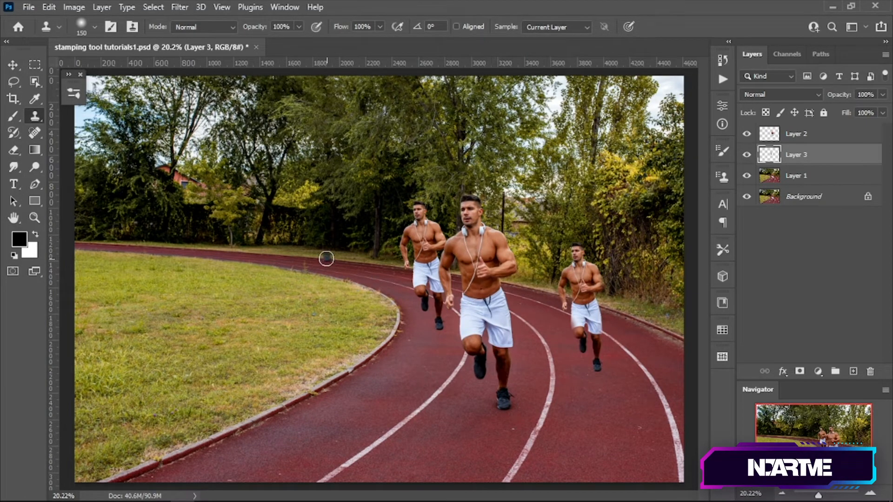
mouse_move(325, 243)
left_mouse_down()
mouse_move(320, 184)
mouse_move(325, 216)
mouse_move(304, 147)
left_mouse_up()
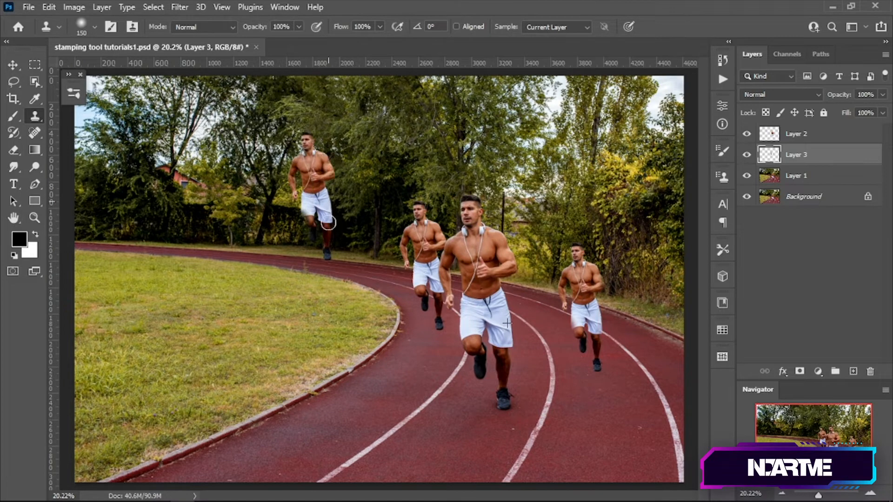
key("ctrl+z")
key("ctrl+z")
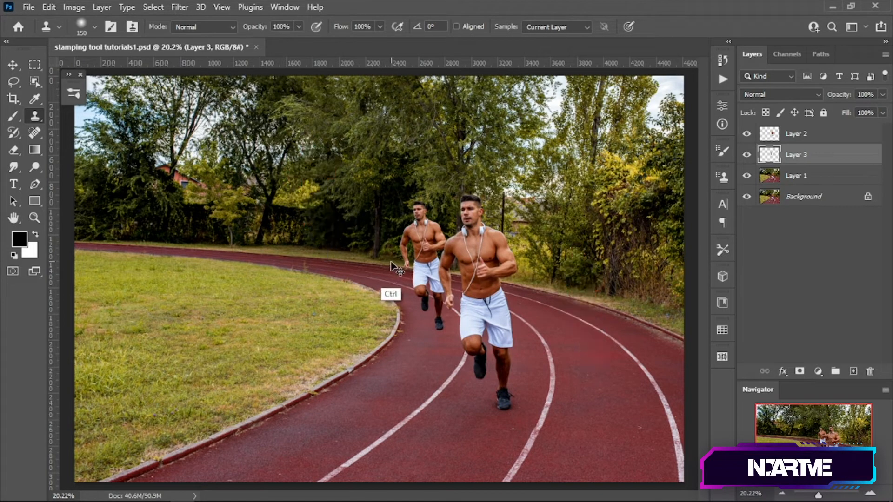
Paint a soft ground shadow beneath the rear runner's shoe on Layer 4, enlarging the brush to size 175
left_click(810, 182)
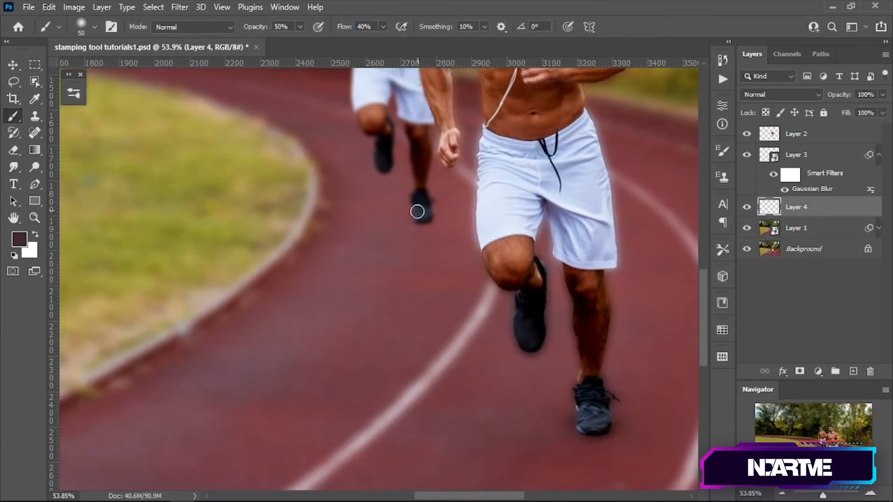
left_click_drag(417, 211, 406, 239)
scroll(377, 278, "down", 7)
key("bracketright")
key("bracketright")
key("bracketright")
key("bracketright")
key("bracketright")
key("bracketright")
key("bracketright")
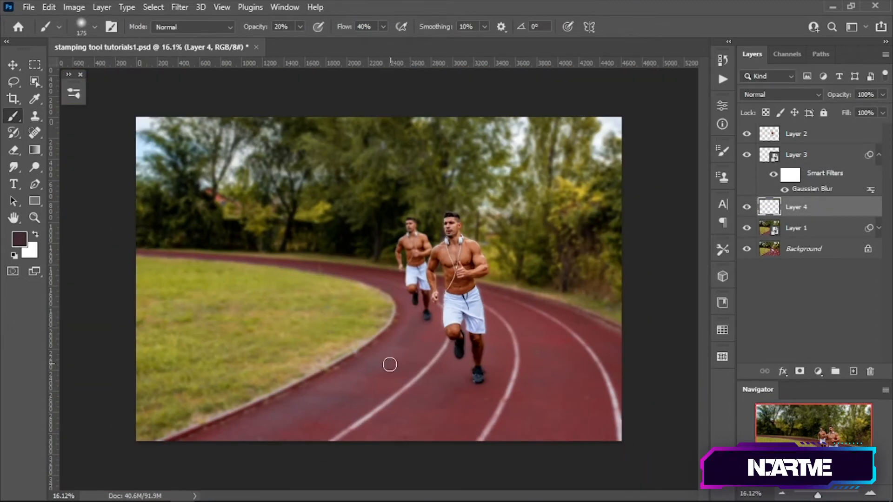
Add the text LET'S START directly above Layer 1, placed on the track near the runner's feet
key("v")
left_click(810, 155)
left_click(800, 298)
left_click(810, 228)
key("ctrl+shift+alt+n")
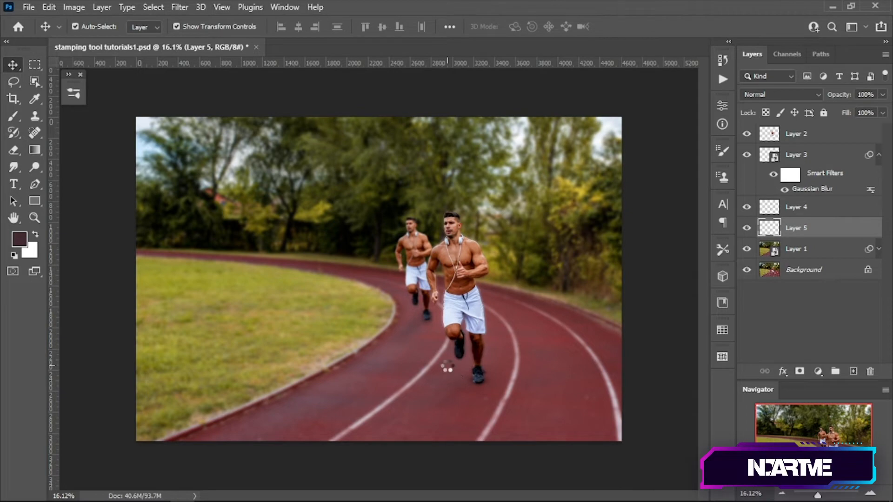
key("t")
left_click(447, 372)
type("LET'S START")
key("ctrl+Return")
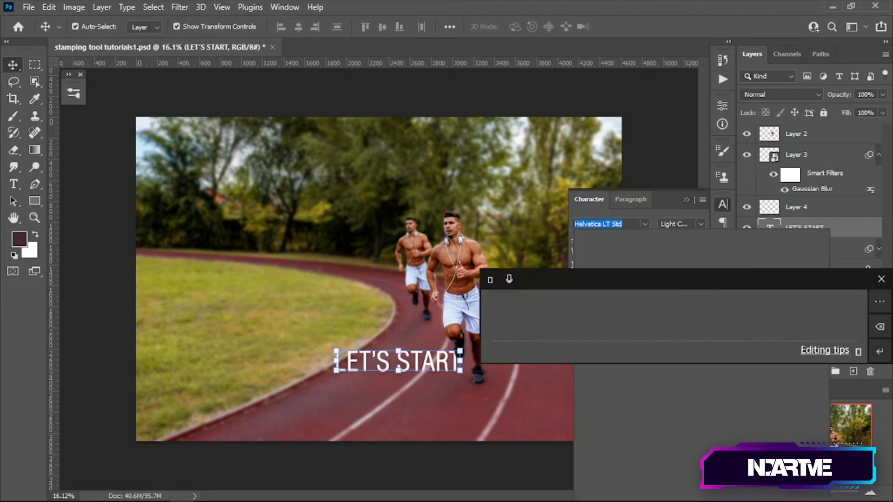
Format the LET'S START text in bold Helvetica 65 Medium at 100 pt and move it toward the runner's front foot
left_click(761, 289)
left_click_drag(418, 363, 488, 375)
left_click_drag(613, 240, 563, 252)
type("100")
key("Return")
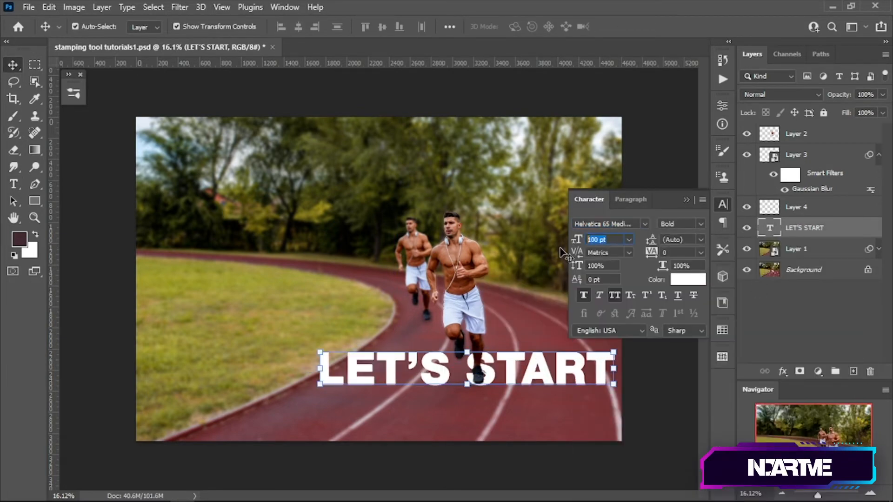
Set the text size to 70 pt with 200% vertical scale and shift it slightly lower on the track
type("70")
left_click_drag(613, 266, 557, 282)
type("200")
left_click_drag(540, 371, 548, 386)
Convert the LET'S START text layer to a smart object
key("ctrl+t")
right_click(837, 232)
left_click(726, 168)
Transform the LET'S START layer into perspective, narrowing its far edge and widening its near edge on the track
key("ctrl+t")
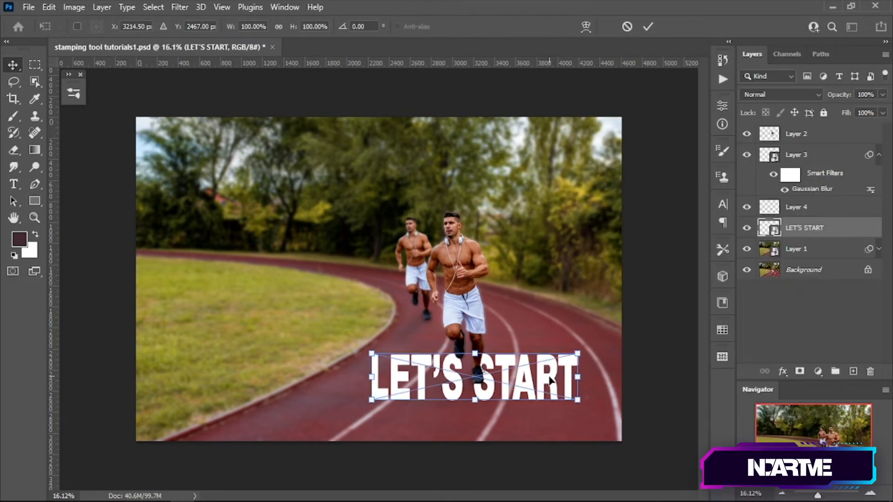
mouse_move(372, 399)
left_mouse_down()
mouse_move(335, 417)
mouse_move(360, 401)
left_mouse_up()
left_click_drag(475, 379, 440, 386)
left_click_drag(544, 361, 497, 361)
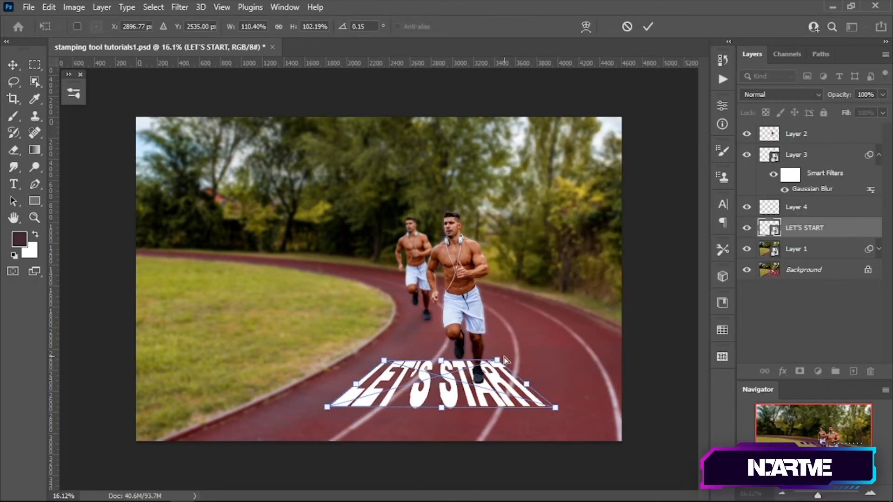
Distort the text's corners so LET'S START spreads across the lanes to the canvas edge, and apply the transform
left_click_drag(556, 408, 603, 434)
left_click_drag(327, 408, 289, 419)
left_click_drag(497, 360, 563, 357)
left_click_drag(603, 433, 622, 441)
left_click_drag(289, 419, 261, 422)
left_click_drag(563, 357, 571, 367)
left_click_drag(383, 361, 379, 364)
left_click_drag(622, 440, 656, 444)
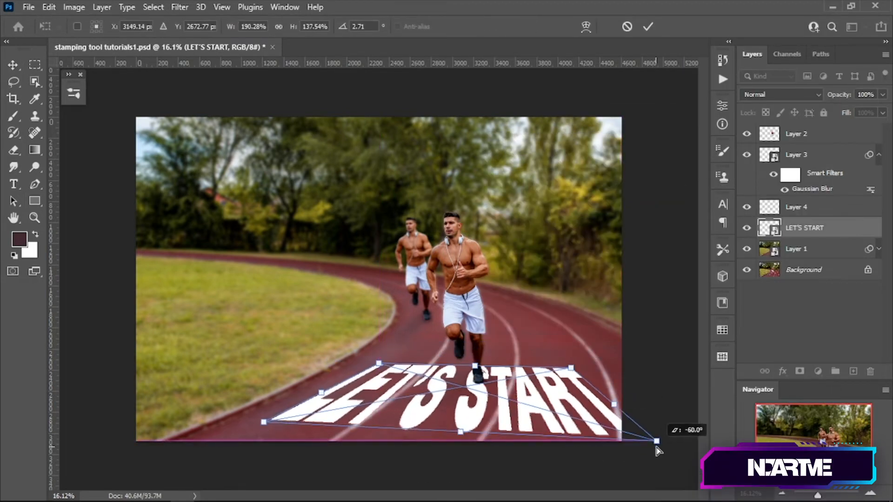
left_click_drag(379, 363, 365, 367)
key("Return")
Set the LET'S START layer's blend mode to Soft Light
key("shift+plus")
key("shift+plus")
key("shift+plus")
key("shift+plus")
key("shift+plus")
key("shift+plus")
key("shift+plus")
key("shift+plus")
key("shift+plus")
key("shift+plus")
key("shift+plus")
key("shift+plus")
key("shift+plus")
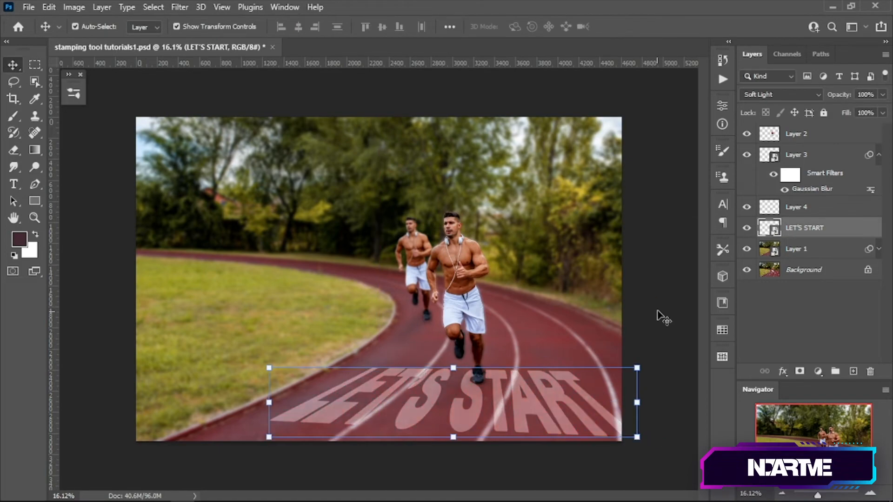
Copy Layer 3's Gaussian Blur smart filter onto the LET'S START layer
left_click(658, 316)
left_click(796, 134)
left_click(657, 380)
scroll(478, 412, "up", 6)
left_click(528, 441)
left_click_drag(869, 154, 837, 228)
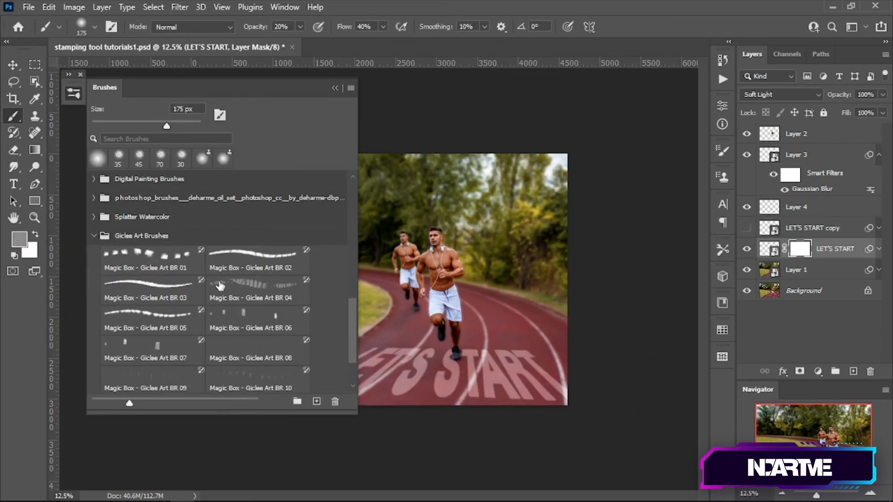
Choose a rough textured brush preset at size 80 and set the brush opacity to 50%
scroll(100, 251, "up", 5)
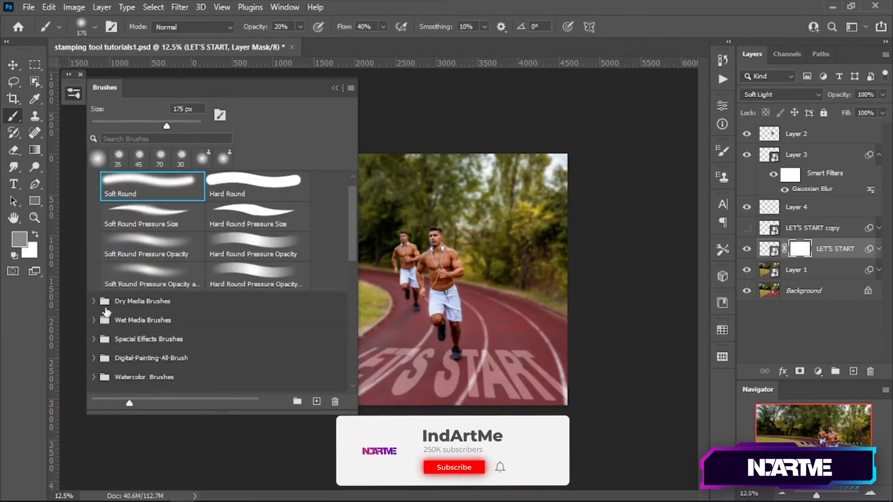
scroll(219, 279, "down", 10)
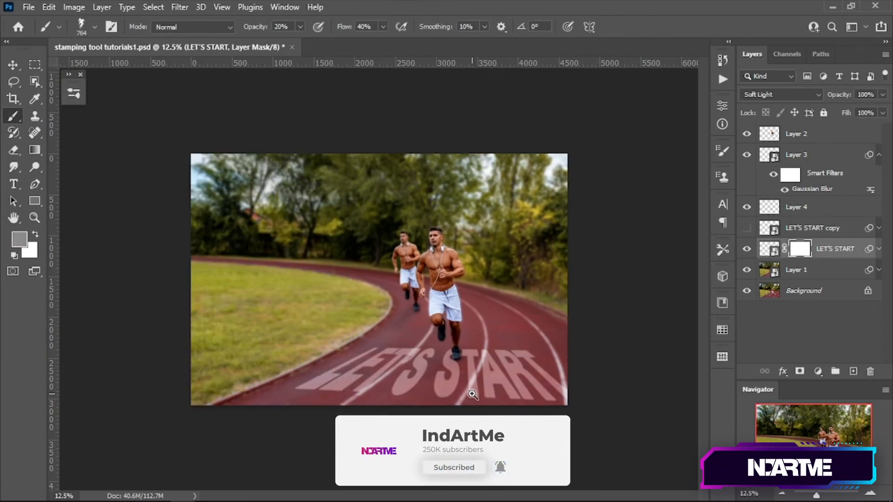
scroll(456, 361, "up", 3)
left_click(261, 26)
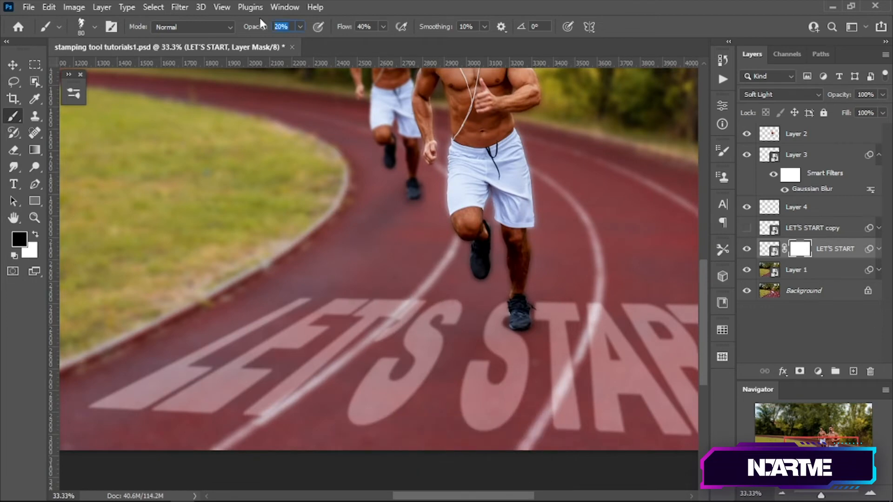
type("50")
key("Return")
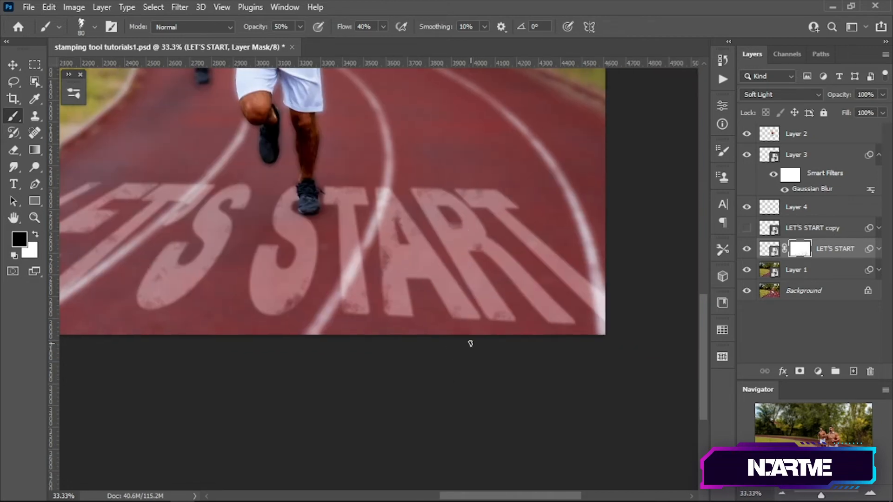
Paint worn, patchy areas in black on the LET'S START layer mask
left_click_drag(593, 305, 625, 306)
left_click(573, 295)
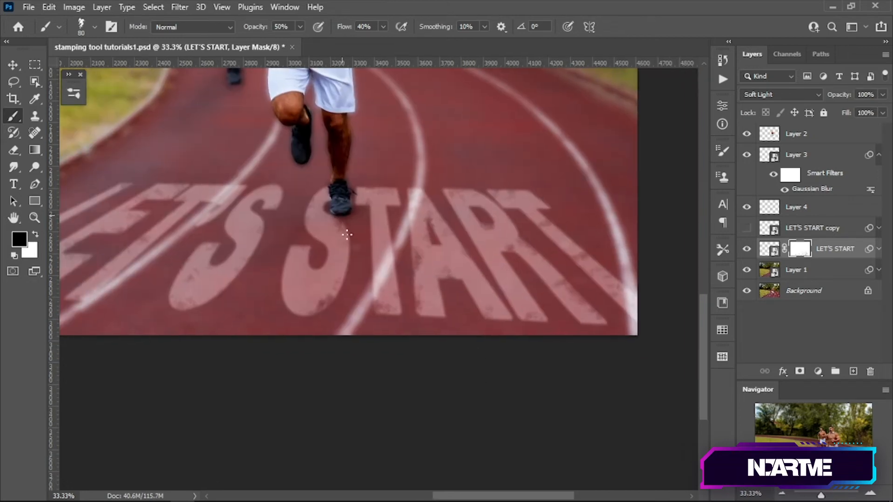
left_click_drag(165, 211, 179, 174)
key("ctrl+0")
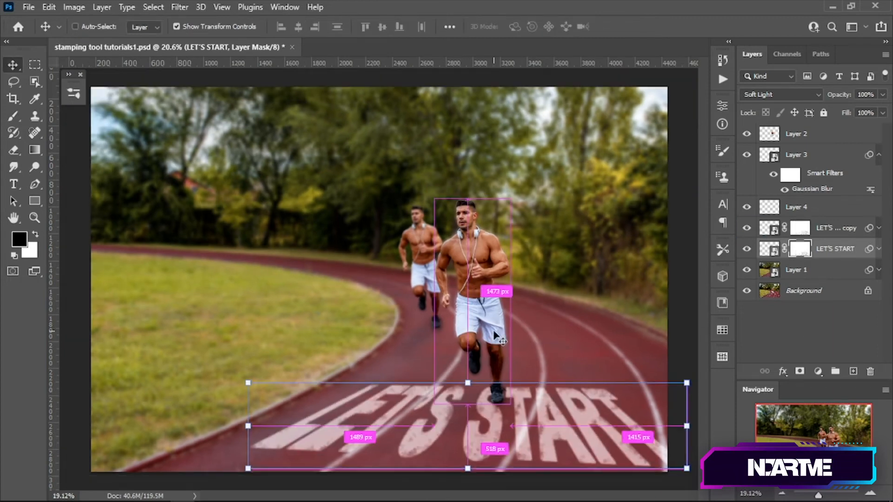
Try to distort both LET'S START layers together, pulling their near corners outward past the canvas edge
left_click(836, 249, "ctrl")
key("ctrl+t")
right_click(496, 423)
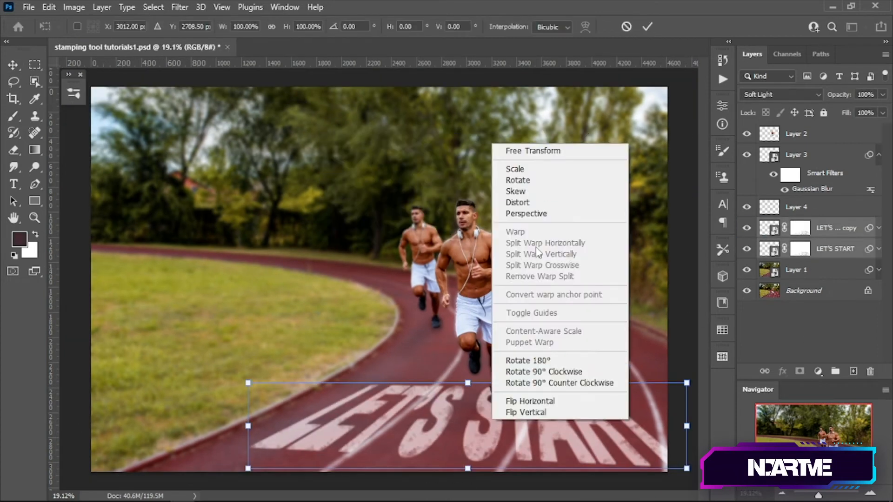
left_click(512, 211)
left_click_drag(281, 469, 245, 471)
left_click_drag(653, 382, 653, 373)
left_click_drag(671, 425, 675, 438)
left_click_drag(602, 453, 604, 447)
left_click_drag(471, 380, 471, 382)
key("ctrl+minus")
mouse_move(658, 458)
left_mouse_down()
mouse_move(668, 460)
mouse_move(658, 459)
left_mouse_up()
left_click_drag(617, 370, 613, 369)
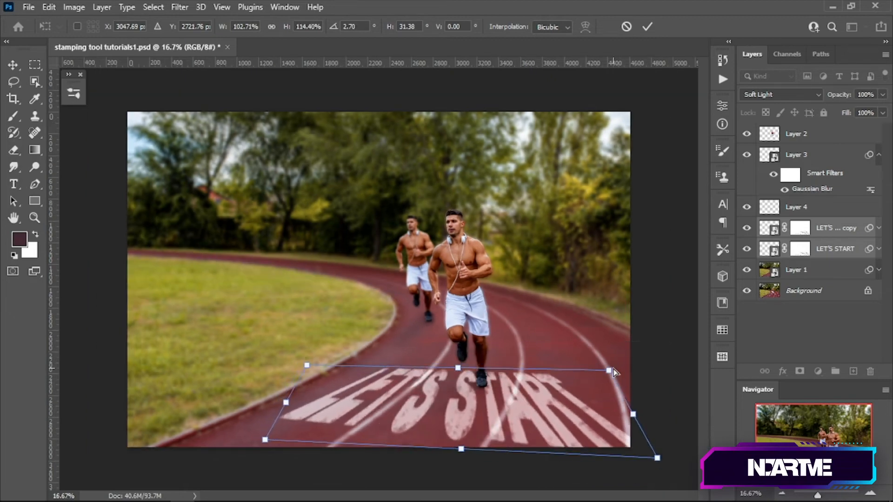
key("Return")
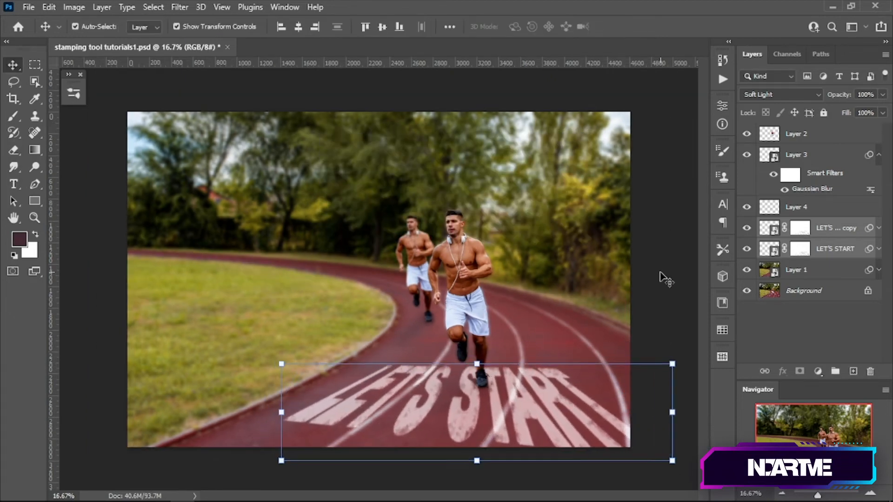
Try a second, slighter corner distortion on the two selected LET'S START layers
key("ctrl+plus")
key("ctrl+minus")
key("ctrl+minus")
left_click(856, 224)
left_click(851, 249, "shift")
key("ctrl+t")
left_click_drag(580, 404, 588, 405)
left_click_drag(578, 350, 572, 353)
left_click_drag(293, 404, 287, 408)
left_click_drag(587, 404, 596, 409)
left_click_drag(571, 354, 571, 353)
left_click_drag(589, 346, 527, 338)
key("Return")
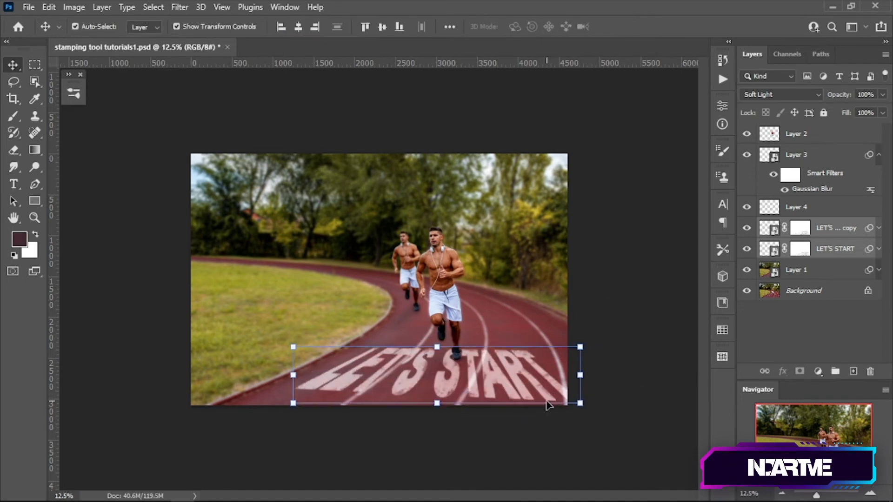
Try a wider distortion of both LET'S START layers, lowering the far edge and stretching the near corners
key("ctrl+plus")
left_click_drag(647, 369, 653, 372)
left_click_drag(647, 445, 656, 449)
left_click_drag(264, 369, 272, 376)
left_click_drag(264, 445, 262, 448)
left_click_drag(656, 449, 660, 453)
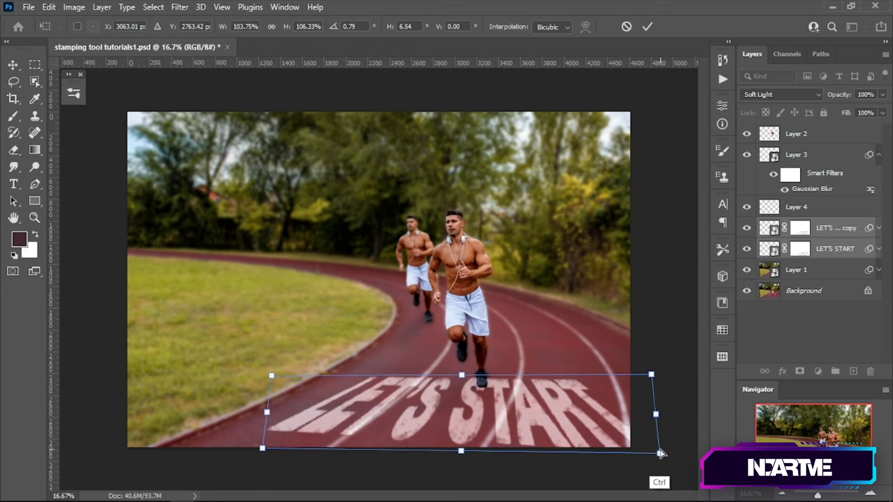
left_click_drag(653, 373, 654, 376)
left_click_drag(262, 449, 256, 447)
left_click_drag(660, 454, 673, 457)
left_click_drag(654, 376, 658, 376)
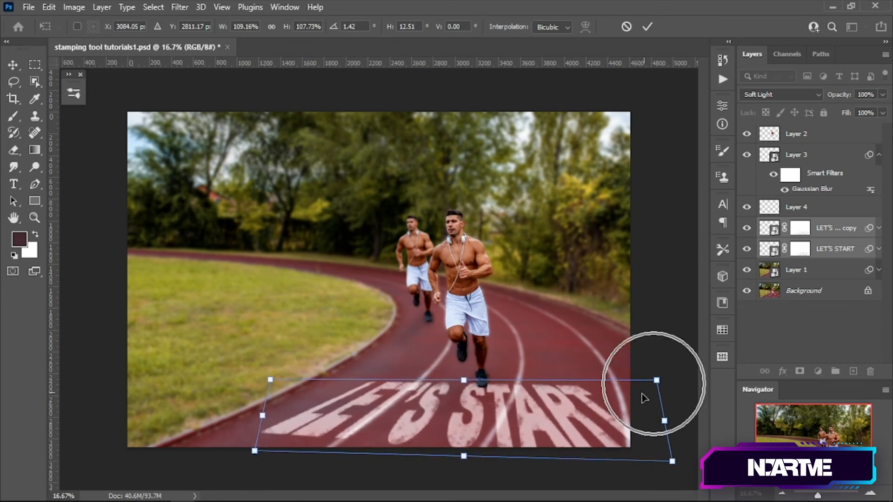
left_click_drag(547, 418, 550, 410)
key("Return")
Group all layers from Layer 2 down to LET'S START
left_click(585, 479)
key("ctrl+0")
key("ctrl+minus")
key("ctrl+minus")
key("ctrl+minus")
key("ctrl+minus")
key("ctrl+plus")
key("ctrl+plus")
key("ctrl+plus")
left_click(811, 134)
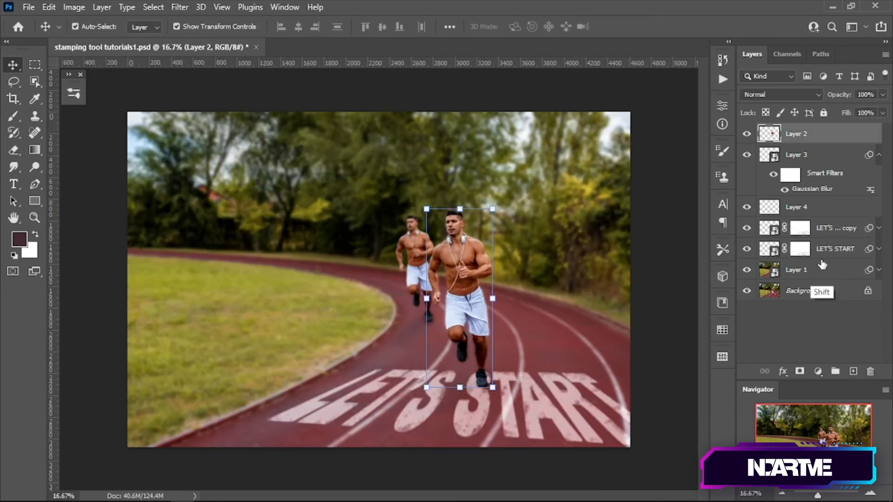
left_click(821, 253, "shift")
key("ctrl+g")
Add a Curves adjustment layer with input 190 raised to output 203 and the shadows pulled down
left_click(818, 371)
left_click(800, 201)
left_click_drag(642, 225, 643, 210)
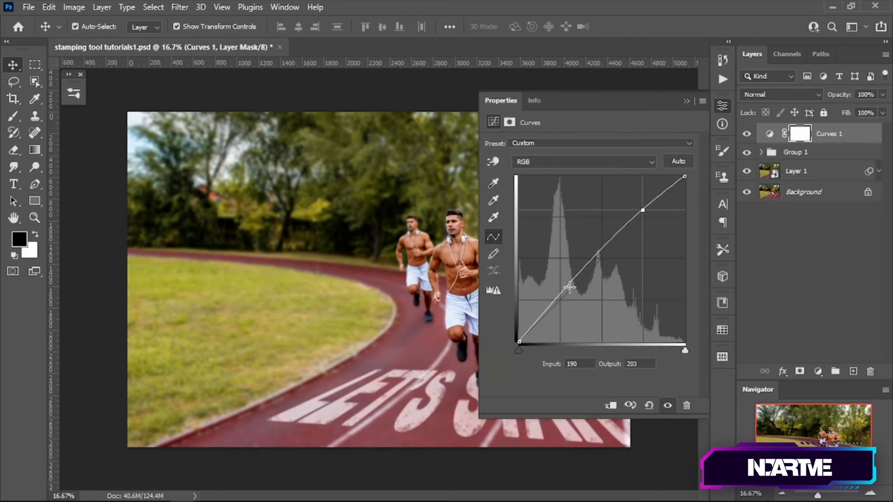
left_click_drag(568, 289, 568, 299)
left_click(686, 101)
Add an Exposure adjustment layer above Curves 1 and set its opacity to 60%
left_click(818, 372)
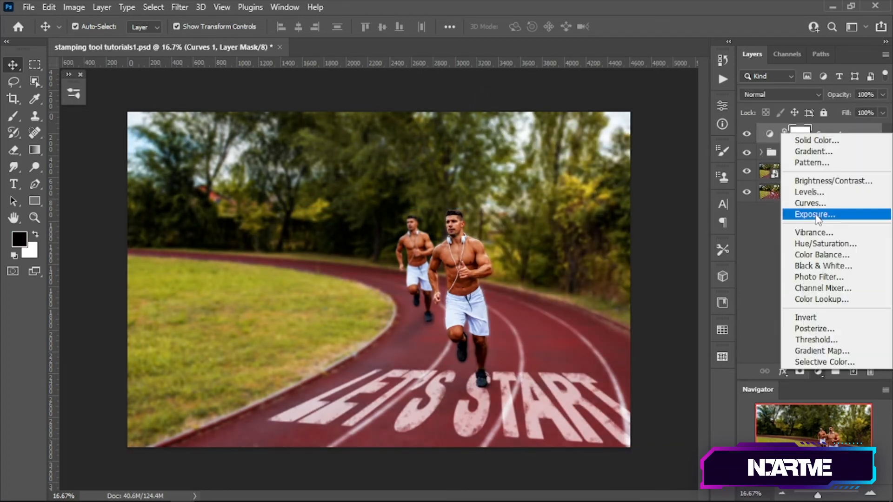
left_click(806, 215)
left_click(683, 102)
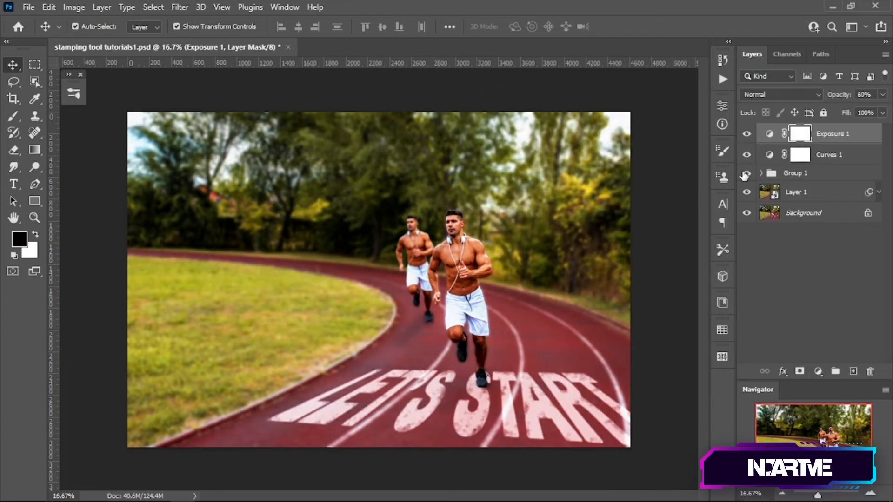
Add a Color Balance adjustment layer, set the highlights to -7 cyan-red and +6 yellow-blue, and fine-tune the magenta-green balance
left_click(818, 371)
left_click(840, 293)
left_click_drag(572, 174, 577, 215)
left_click(575, 144)
left_click(575, 156)
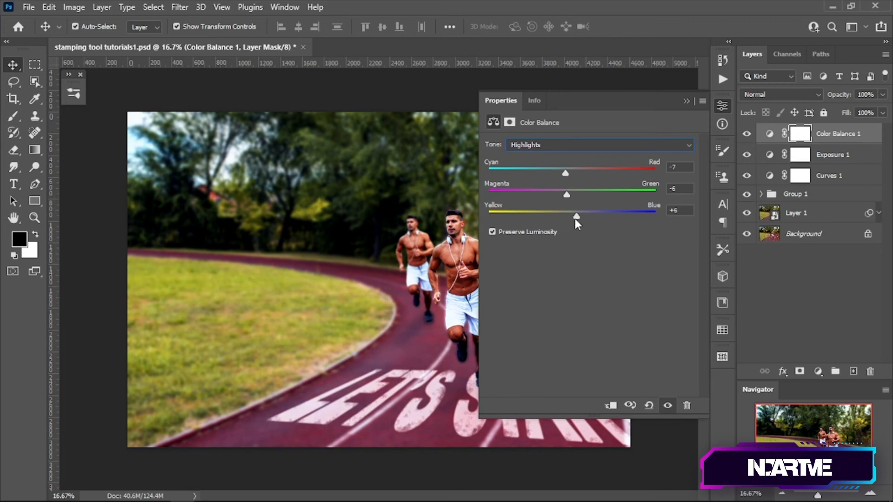
left_click_drag(567, 195, 574, 194)
left_click(574, 144)
left_click(568, 166)
left_click(688, 145)
left_click(686, 100)
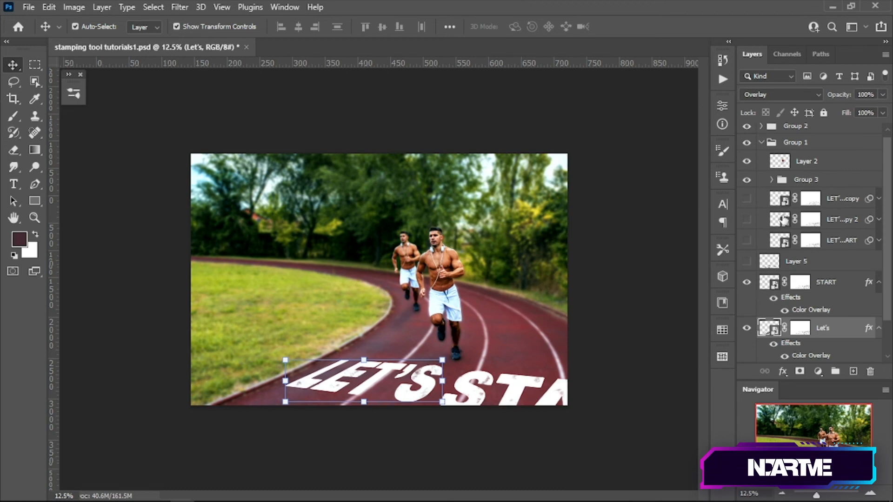
Change the START text layer's blend mode so its white lettering blends into the red track surface
left_click(826, 287)
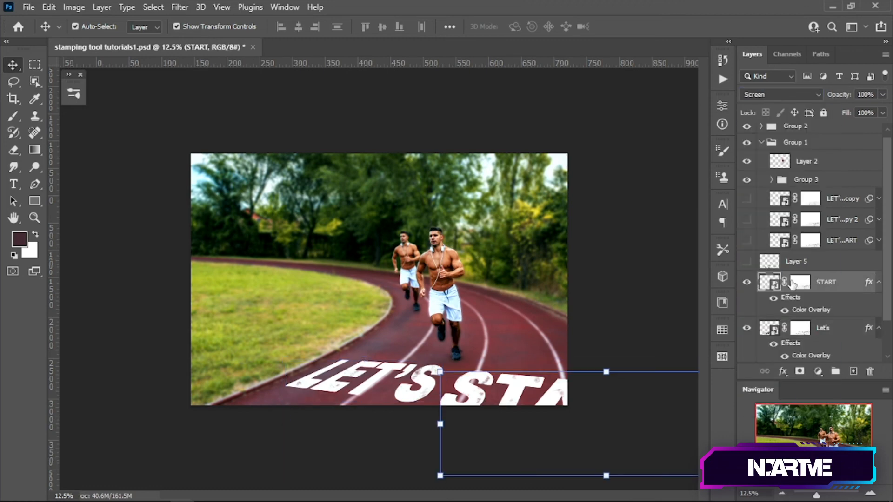
key("shift+plus")
key("shift+plus")
key("shift+plus")
key("shift+plus")
key("shift+plus")
Set the opacity of the START and Let's text layers together to 74%
left_click(823, 328, "ctrl")
key("7")
key("4")
left_click(626, 320)
Transform the START and Let's text layers together to slightly adjust the lettering's size on the track, and select Layer 5
left_click(826, 283)
left_click(822, 328, "ctrl")
key("ctrl+minus")
left_click_drag(642, 333, 638, 333)
mouse_move(641, 411)
left_mouse_down()
mouse_move(600, 401)
mouse_move(656, 415)
left_mouse_up()
key("Return")
left_click(614, 265)
left_click(799, 262)
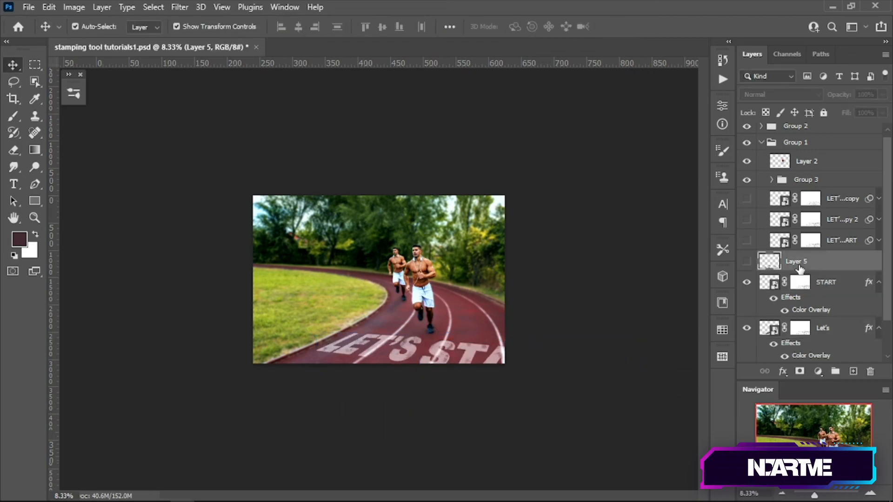